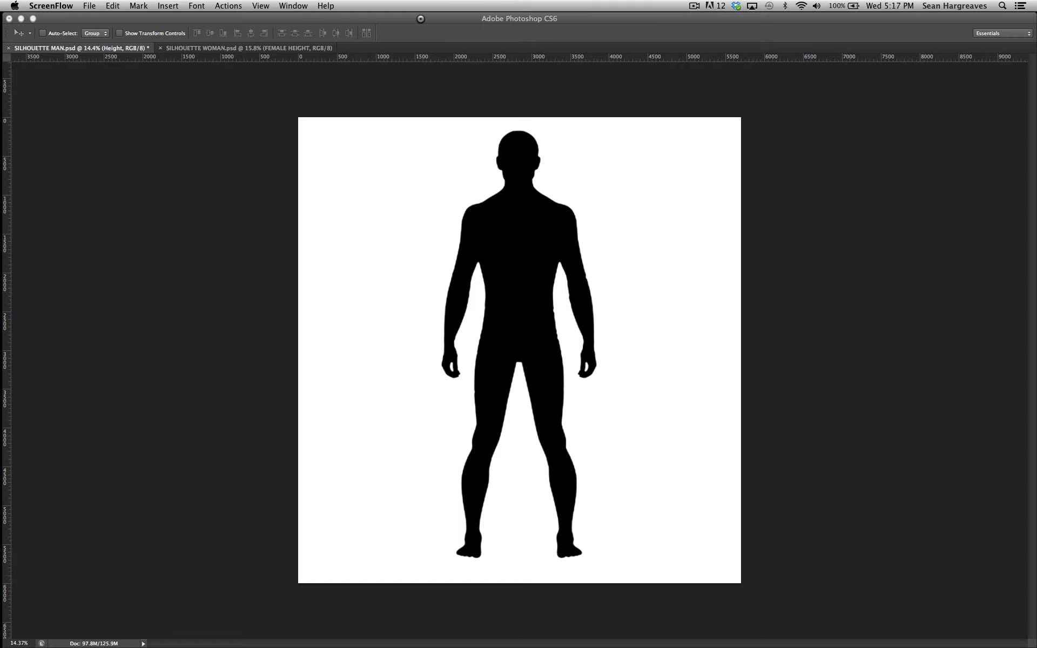
- Bring SILHOUETTE MAN.psd to the front and move the Layers panel up to show its layers
click(421, 19)
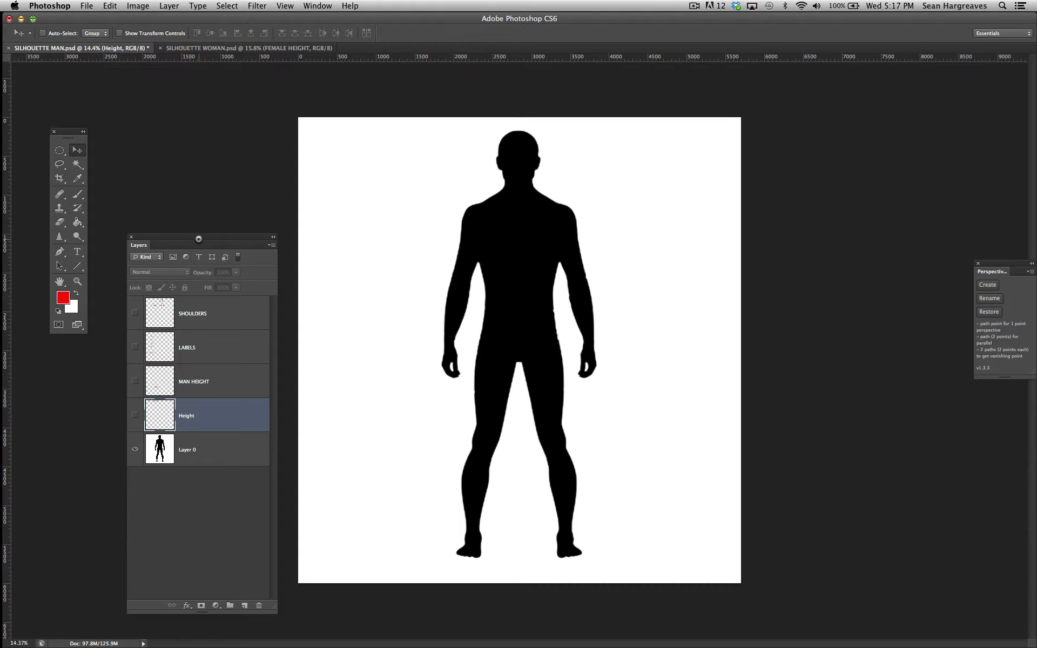
drag(198, 239, 206, 207)
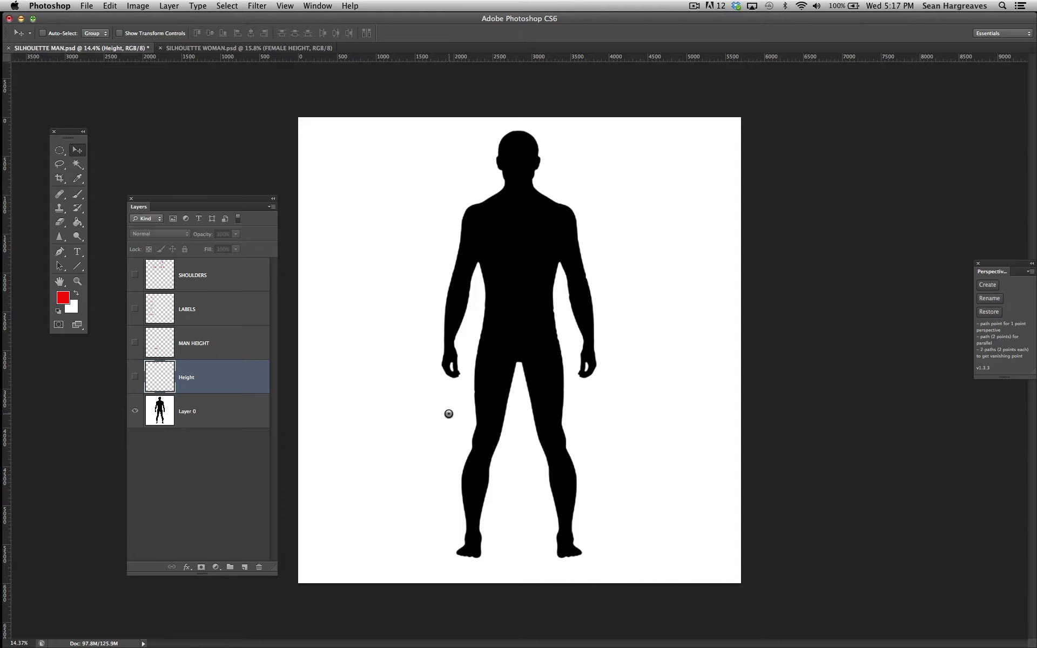
- Show the MAN HEIGHT 1–8 head scale in place of the 5'10" male height label
click(135, 377)
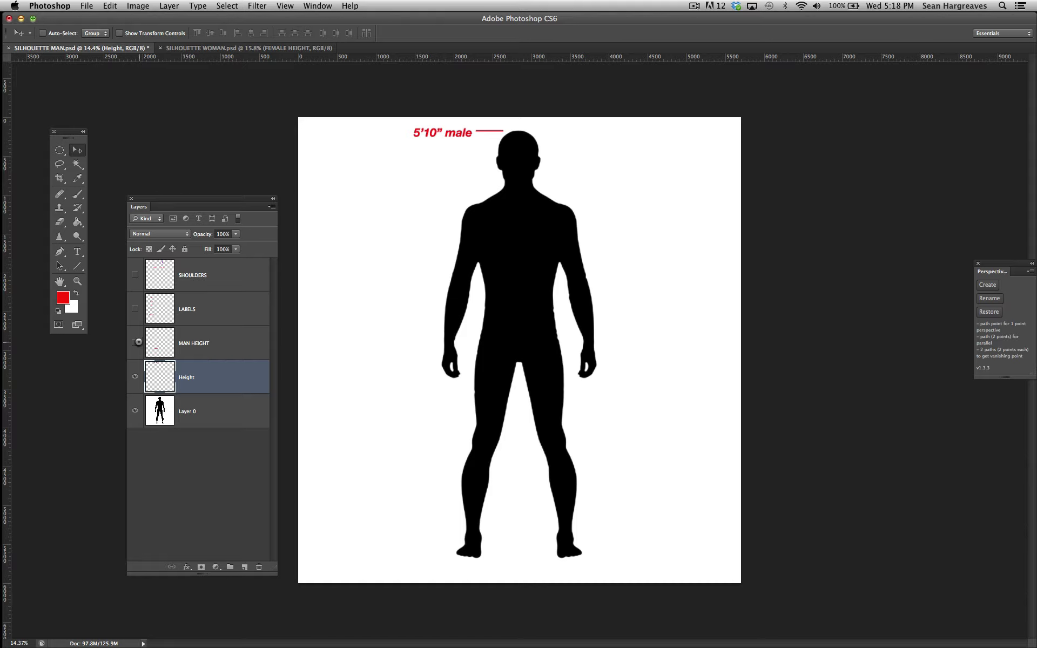
click(135, 343)
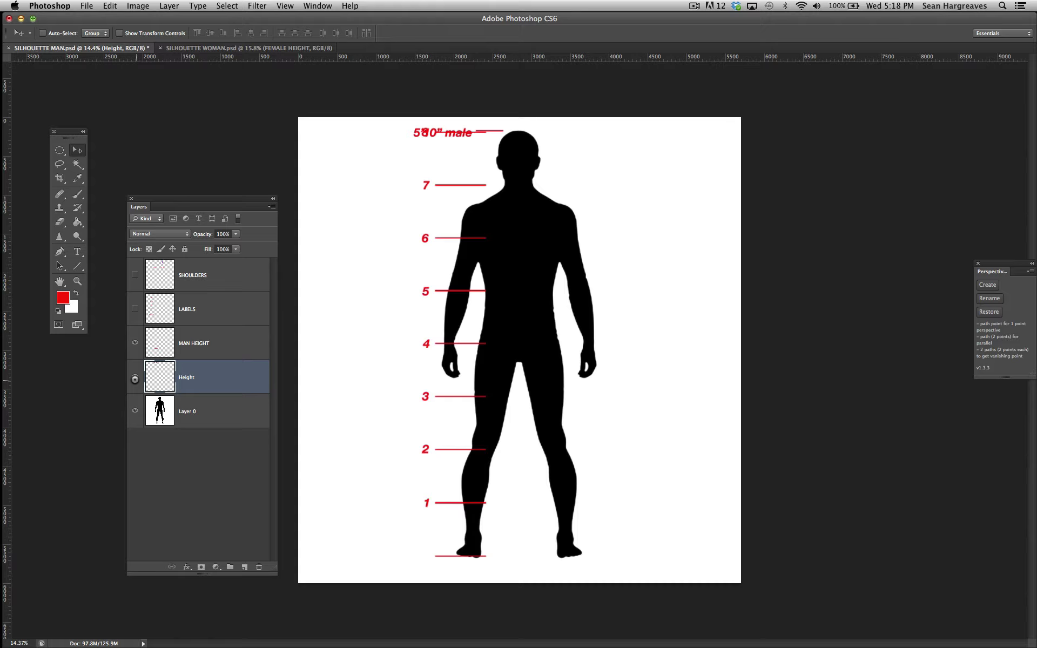
click(135, 376)
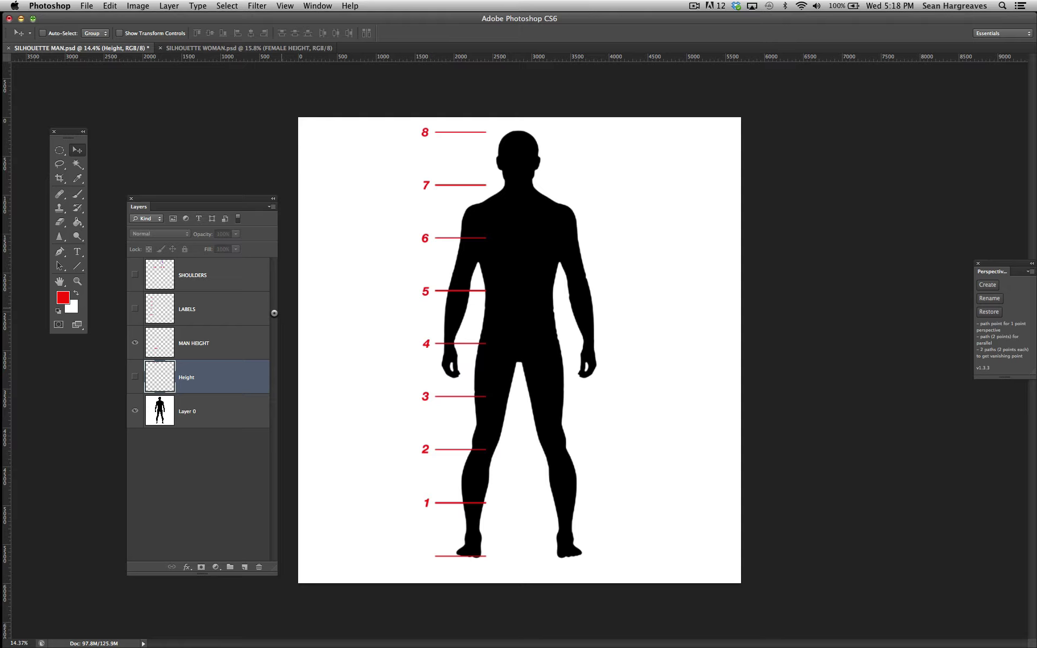
- Briefly show the LABELS landmarks, then hide both MAN HEIGHT and LABELS layers
click(136, 309)
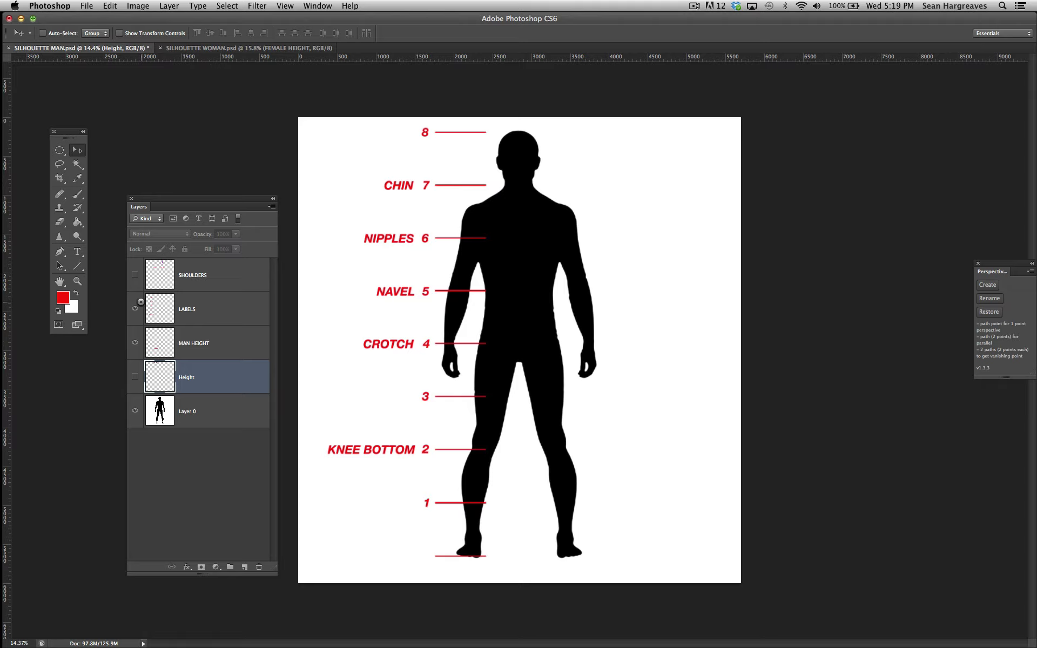
click(135, 343)
click(135, 308)
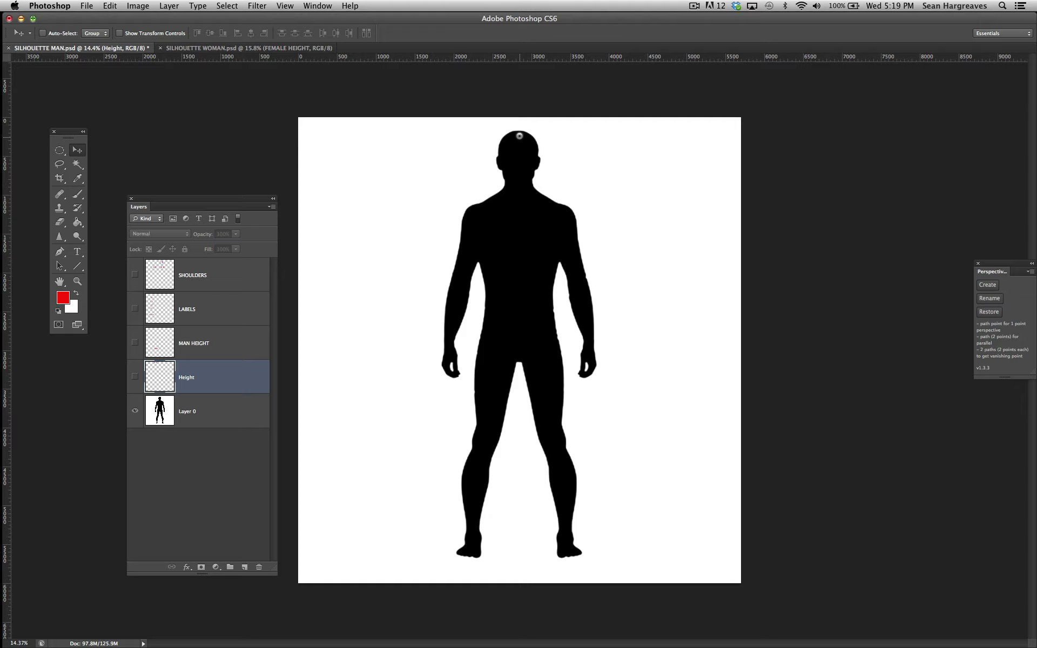
- Show the 'SHOULDERS: 2 1/3 HEADS WIDE' guides and add an empty Layer 1 above them
click(135, 275)
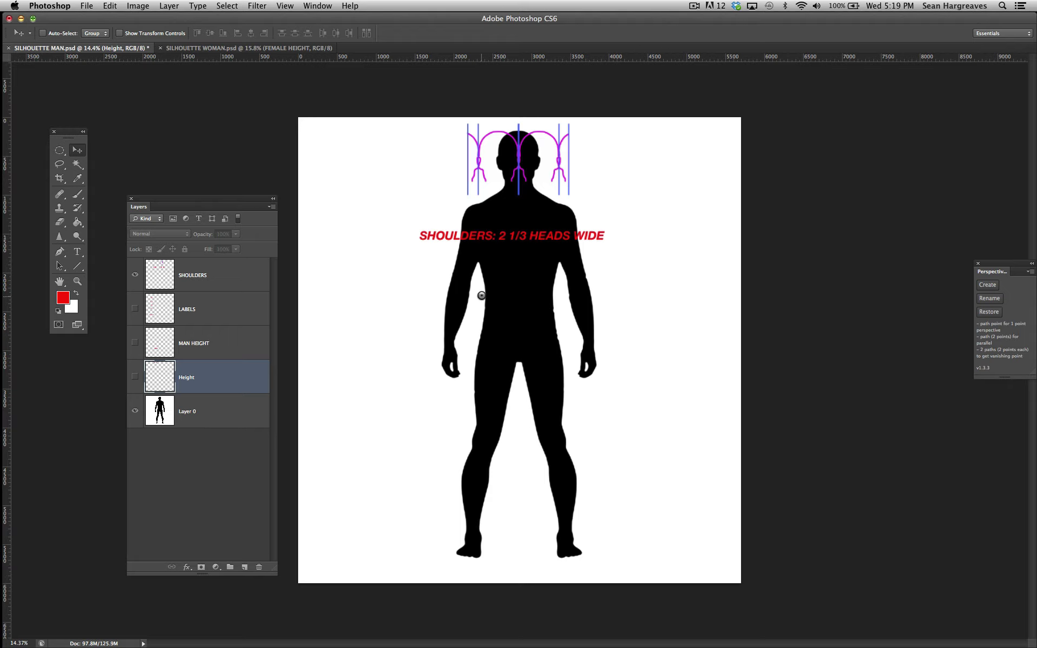
click(227, 278)
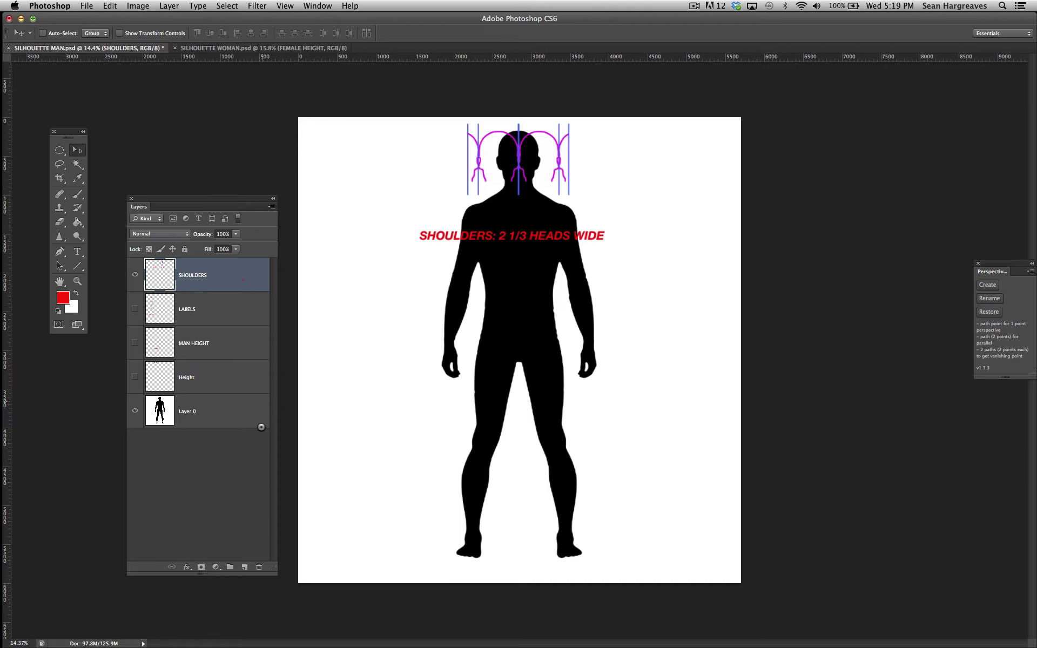
click(244, 567)
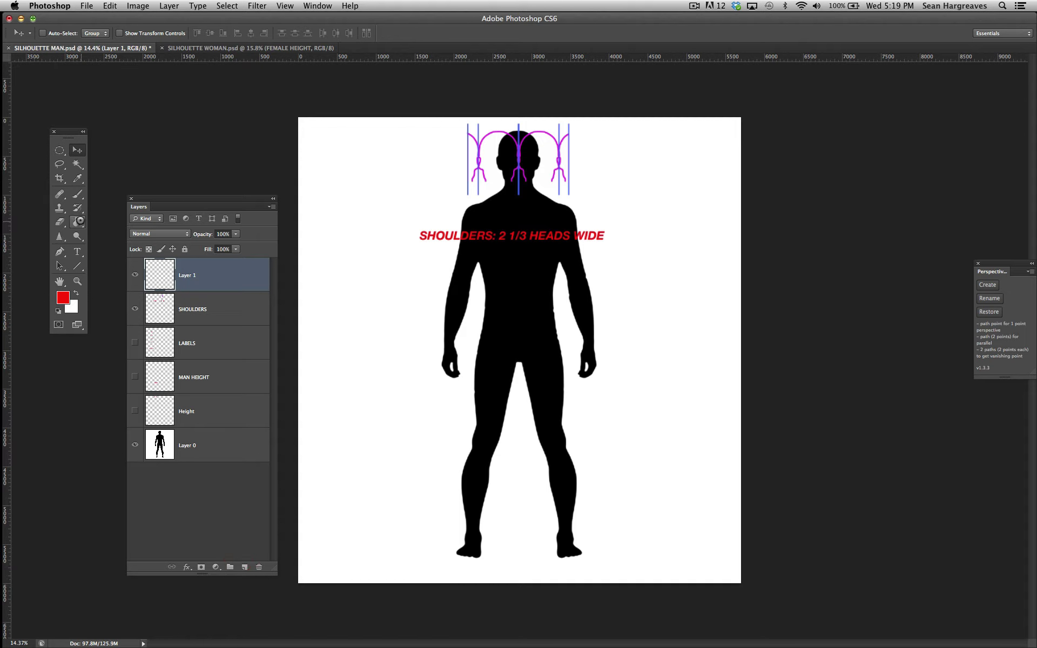
click(77, 193)
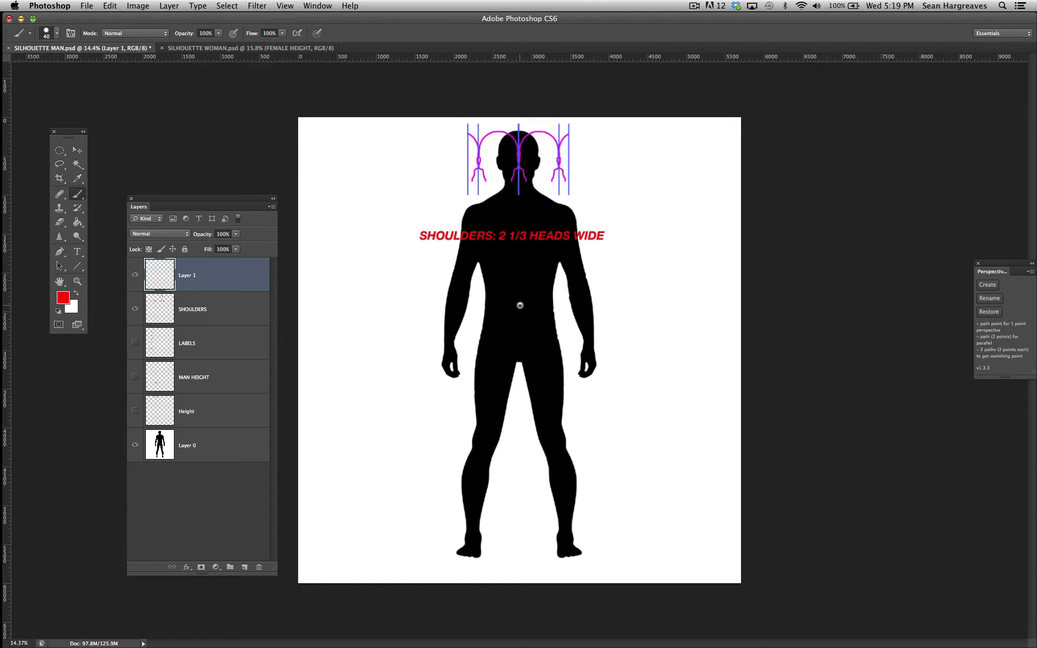
- Paint a red double-headed arrow across the waist with a '1½ heads wide' note
mouse_move(493, 307)
mouse_down()
mouse_move(478, 310)
mouse_move(558, 304)
mouse_move(545, 323)
mouse_up()
key(super+z)
drag(509, 268, 516, 287)
mouse_move(518, 287)
mouse_down()
mouse_move(559, 278)
mouse_move(568, 289)
mouse_move(586, 278)
mouse_move(655, 288)
mouse_up()
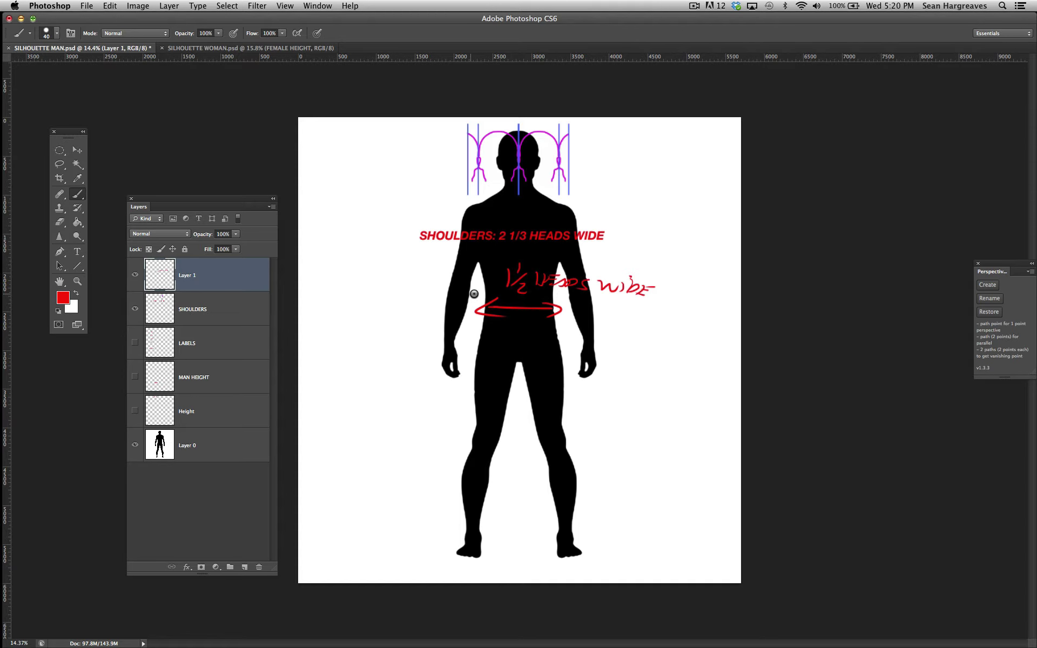
drag(485, 298, 484, 313)
drag(553, 294, 552, 316)
- Mark both shoulder points with red dots, then hide Layer 1
click(466, 207)
click(570, 207)
click(486, 311)
click(135, 274)
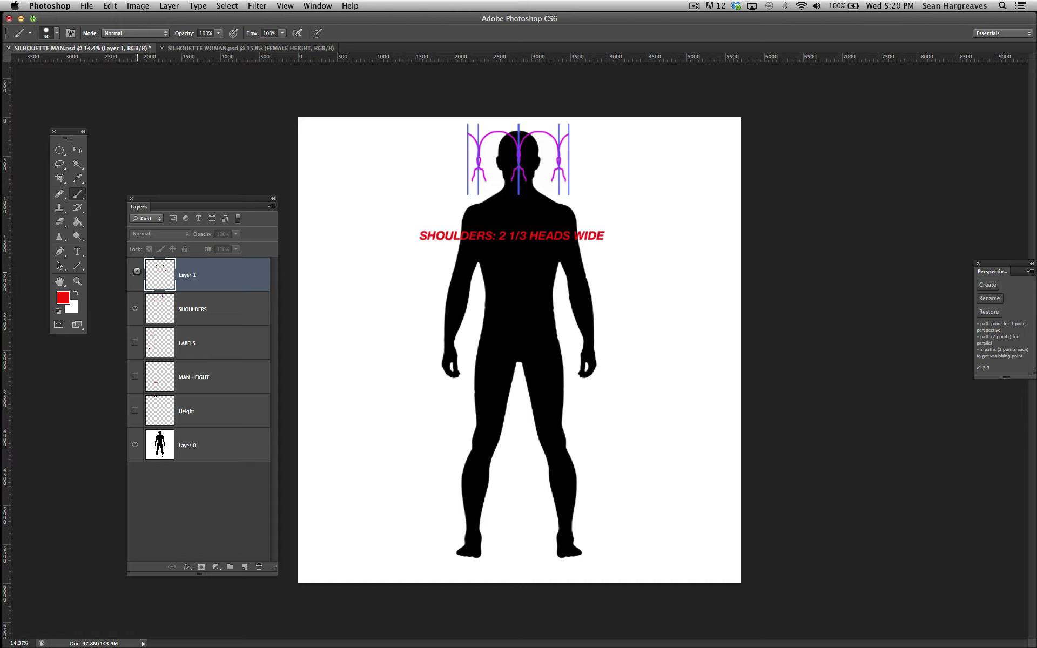
- Compare the waist sketch against the shoulder guides, leaving the guides shown and sketch hidden
click(135, 275)
click(135, 309)
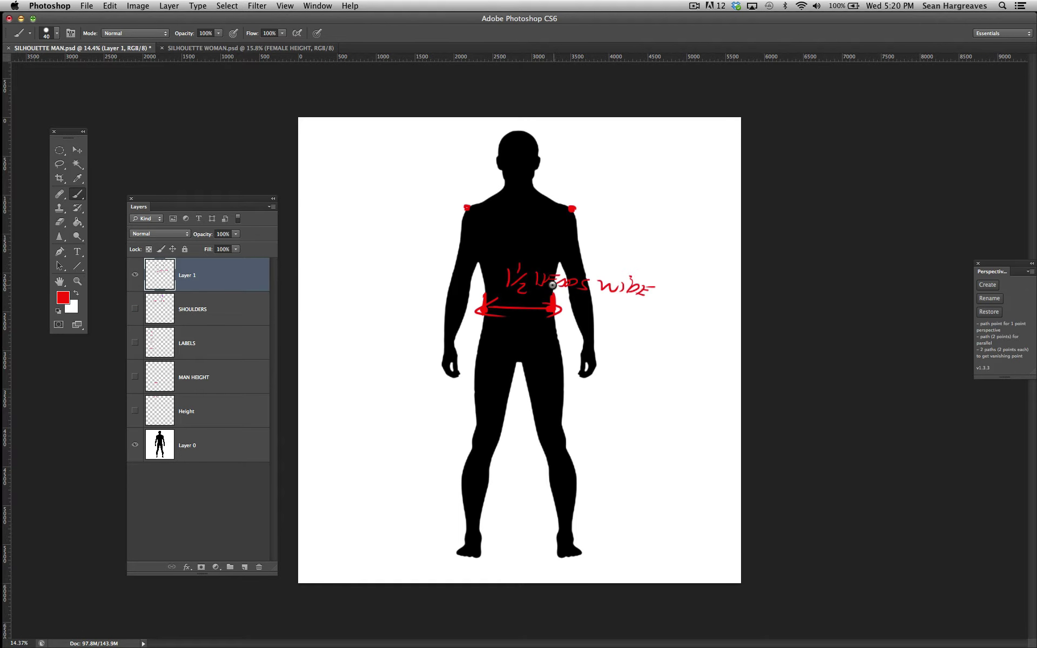
click(135, 309)
click(135, 275)
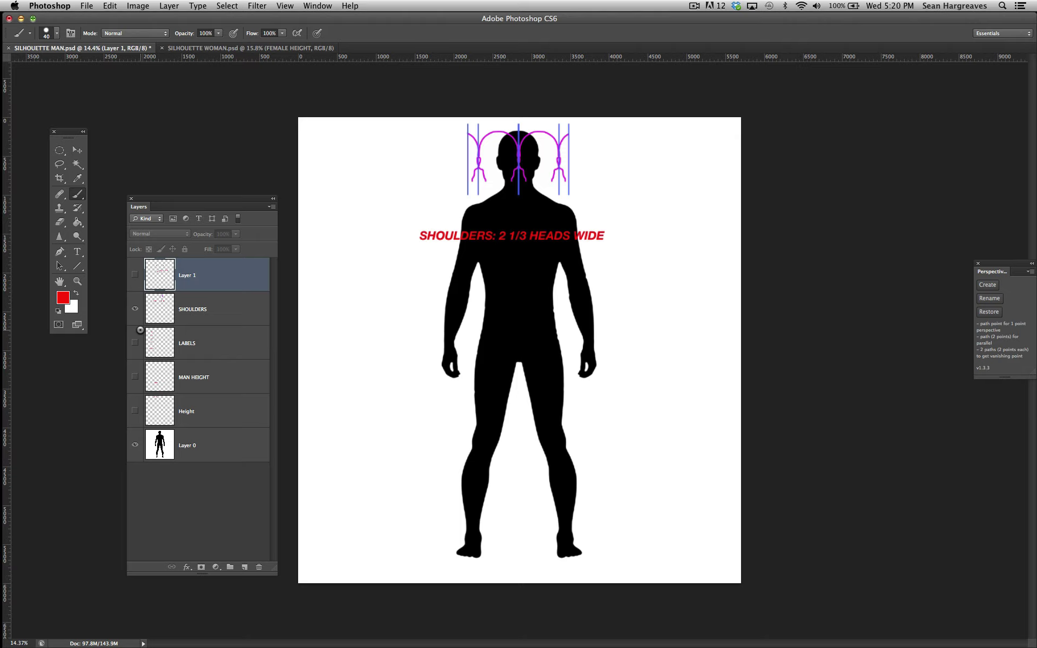
- Turn the man's labels and height scale back on, hide the shoulder guides, and switch to SILHOUETTE WOMAN.psd
click(136, 342)
click(136, 376)
click(135, 309)
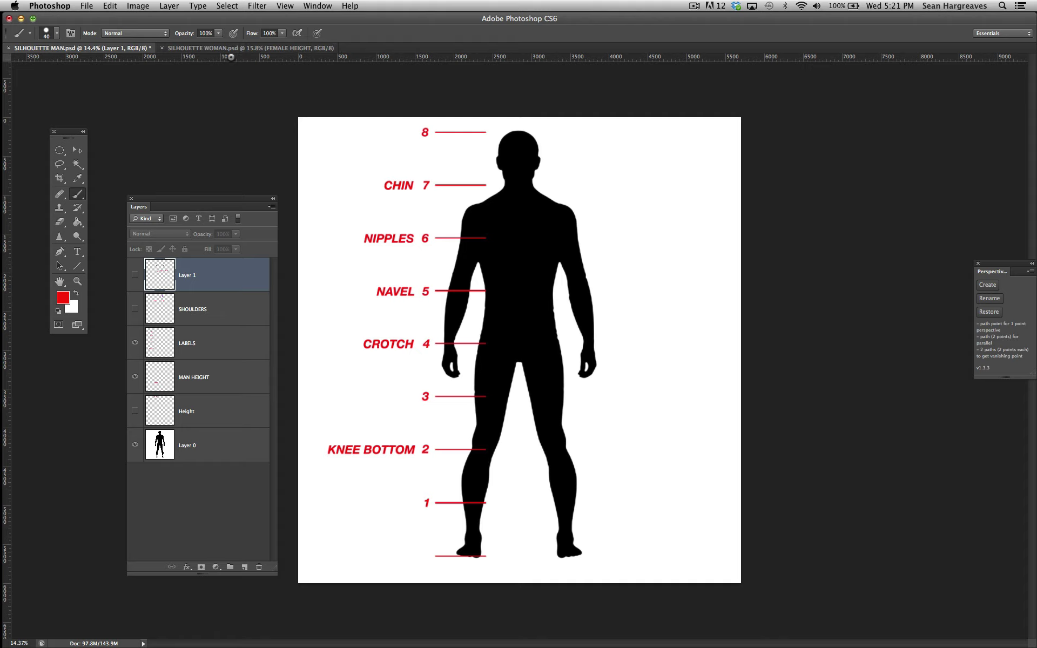
click(215, 50)
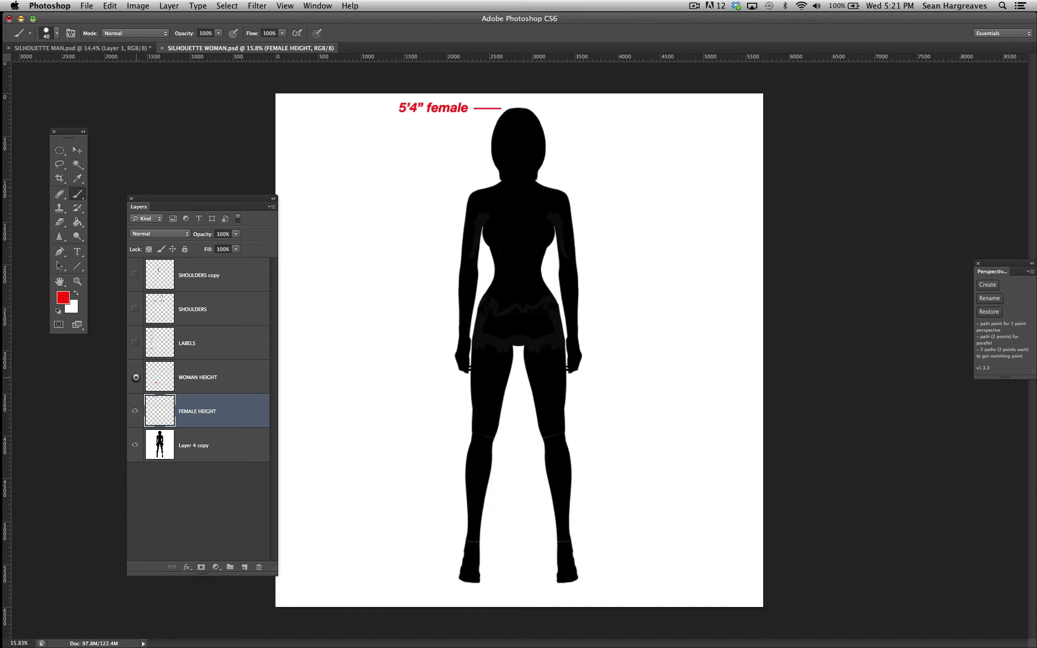
- Show the WOMAN HEIGHT 1–8 scale instead of the 5'4" female label, briefly checking LABELS
click(136, 377)
click(134, 409)
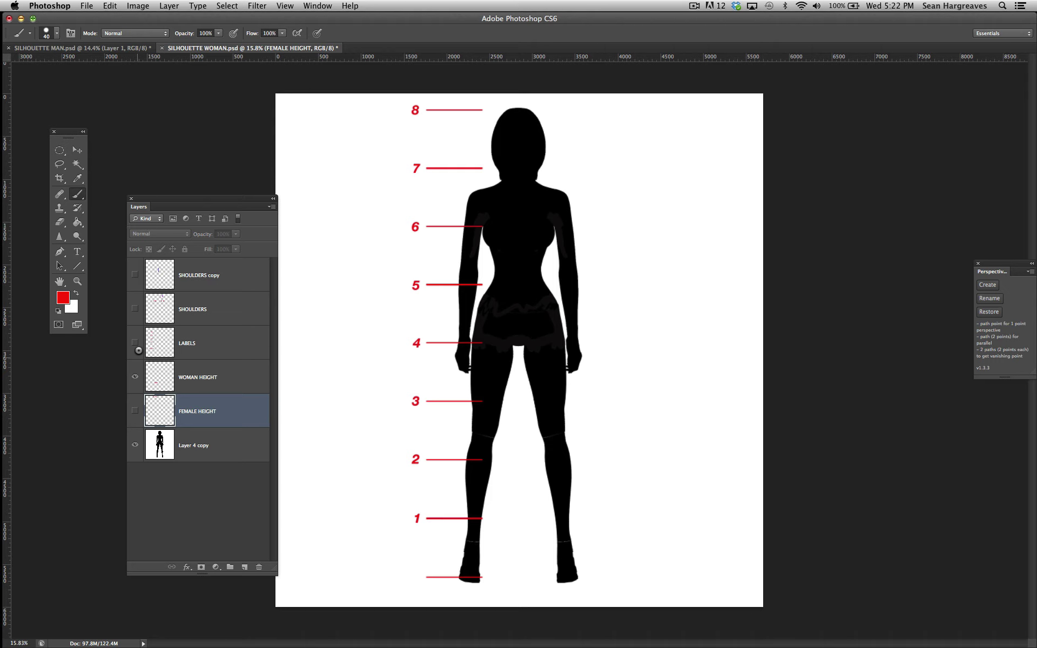
click(135, 342)
click(135, 377)
click(135, 377)
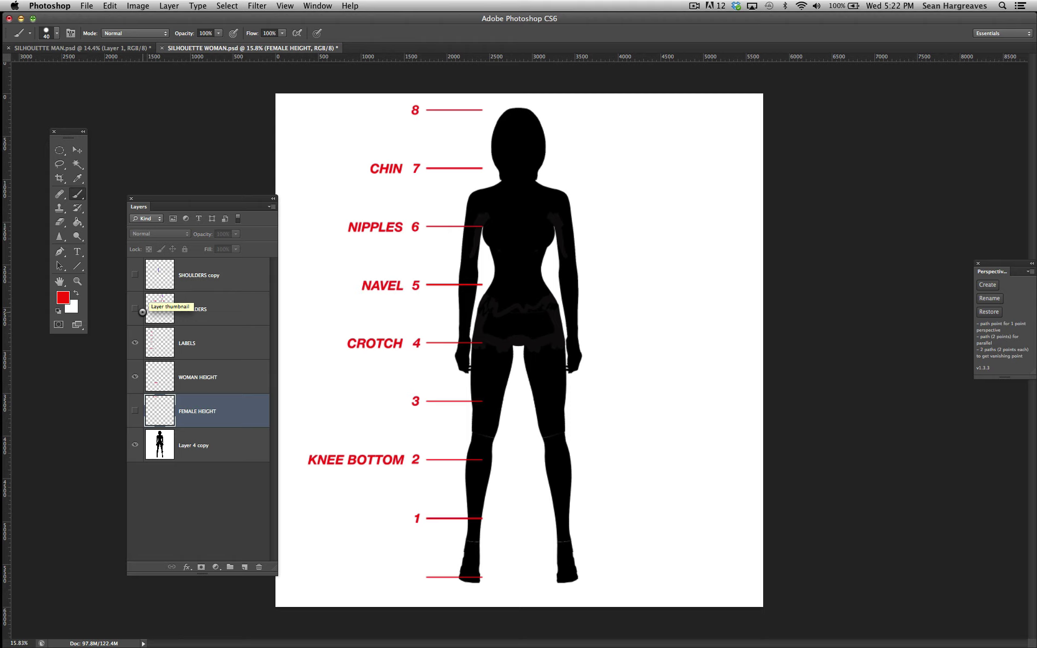
click(135, 343)
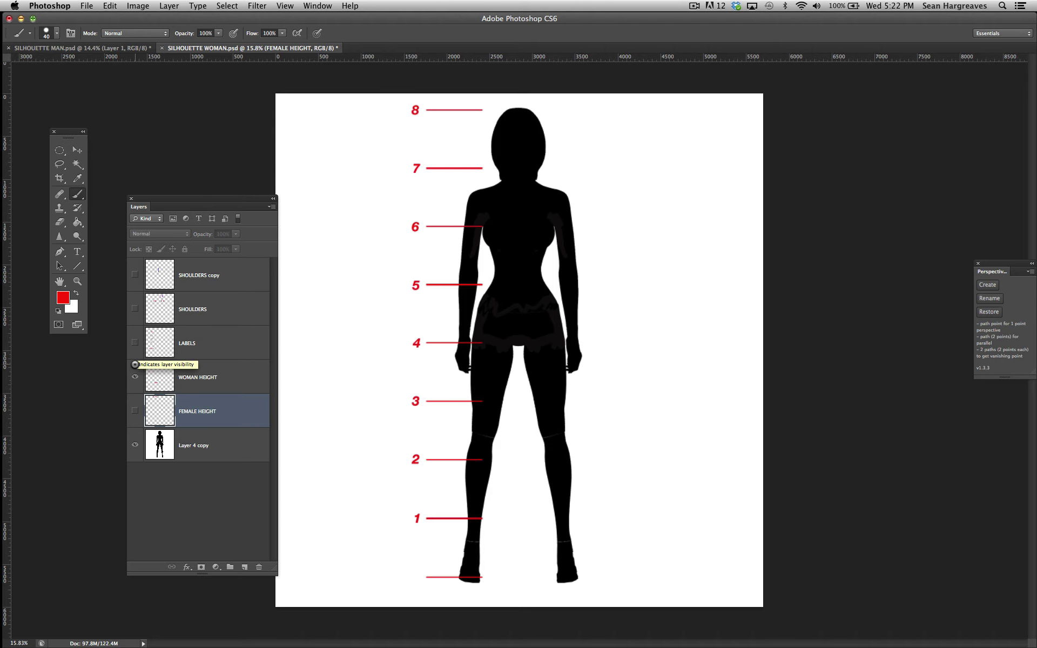
- Show the woman's shoulder guides and select the '1/3' in their label with the Rectangular Marquee
click(135, 377)
click(135, 309)
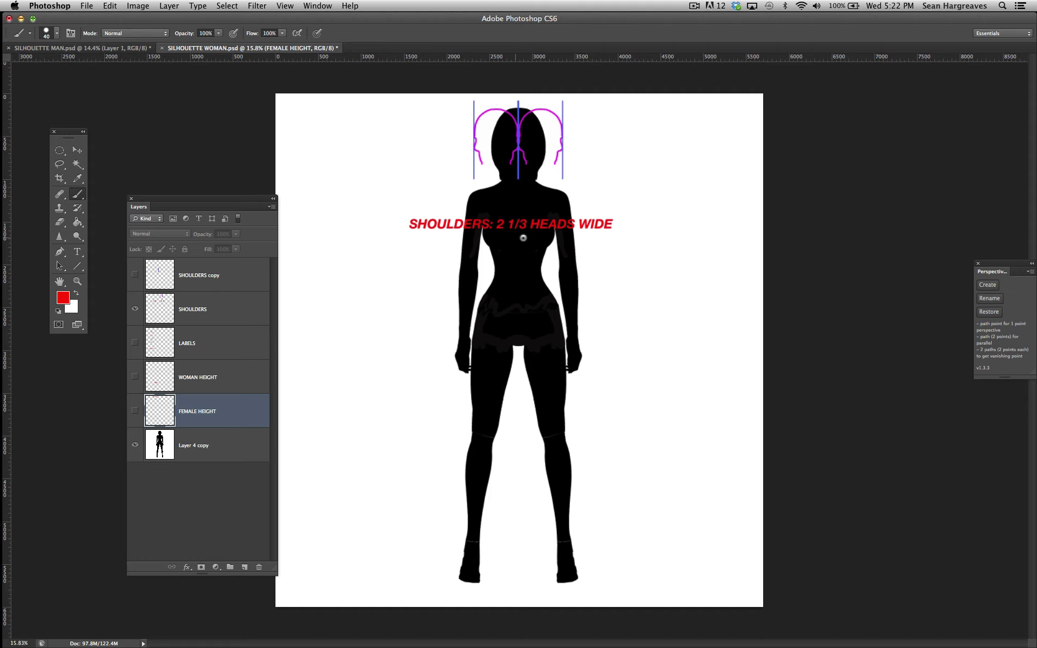
click(58, 150)
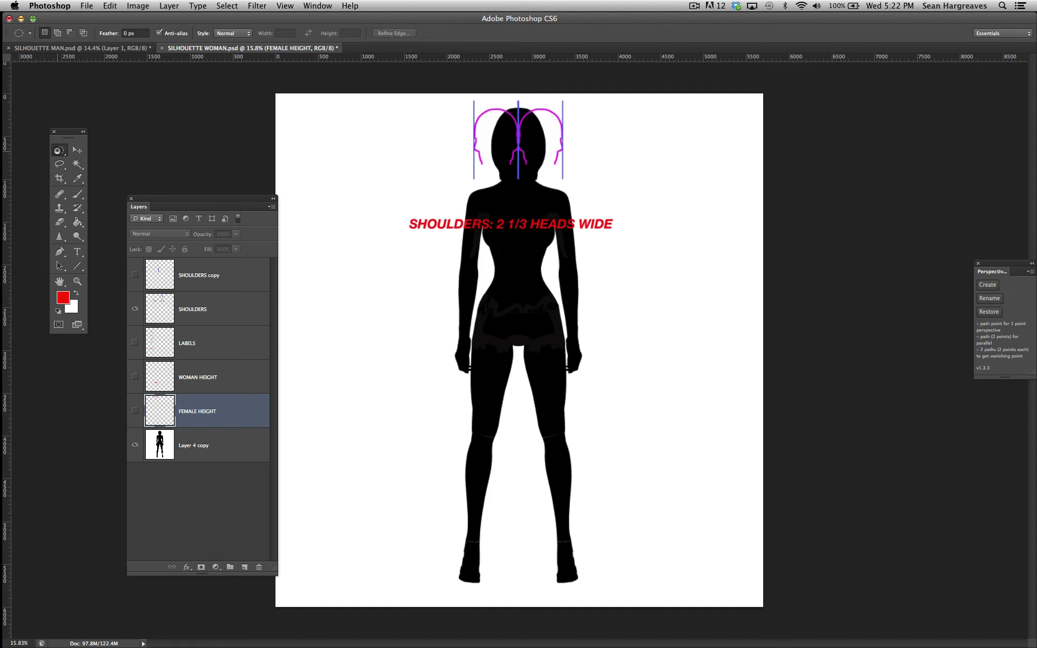
click(60, 151)
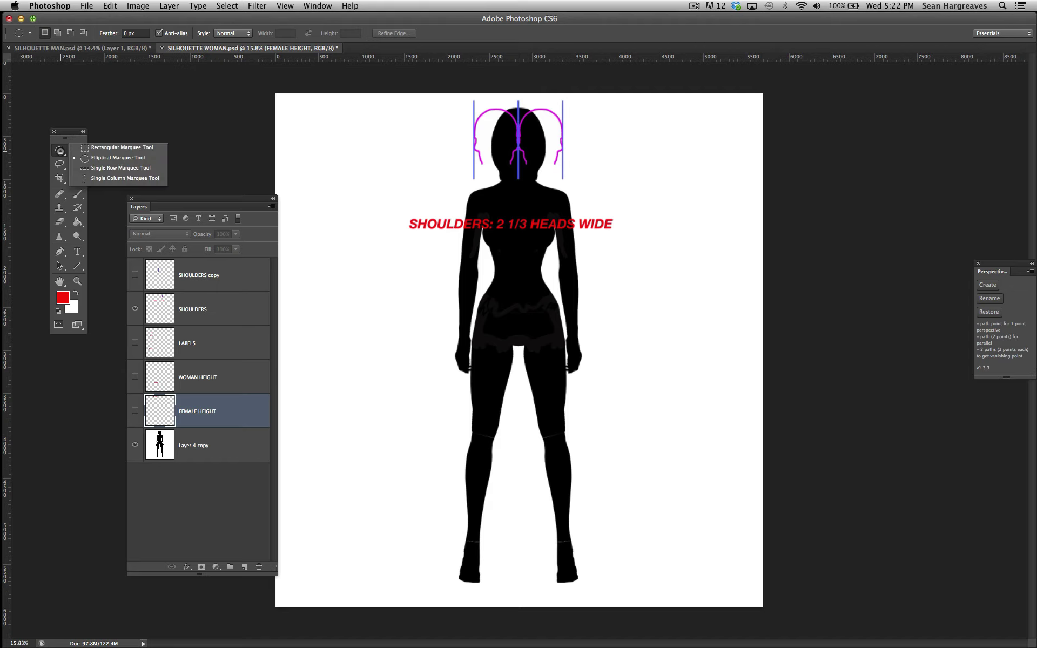
click(95, 149)
drag(507, 205, 528, 247)
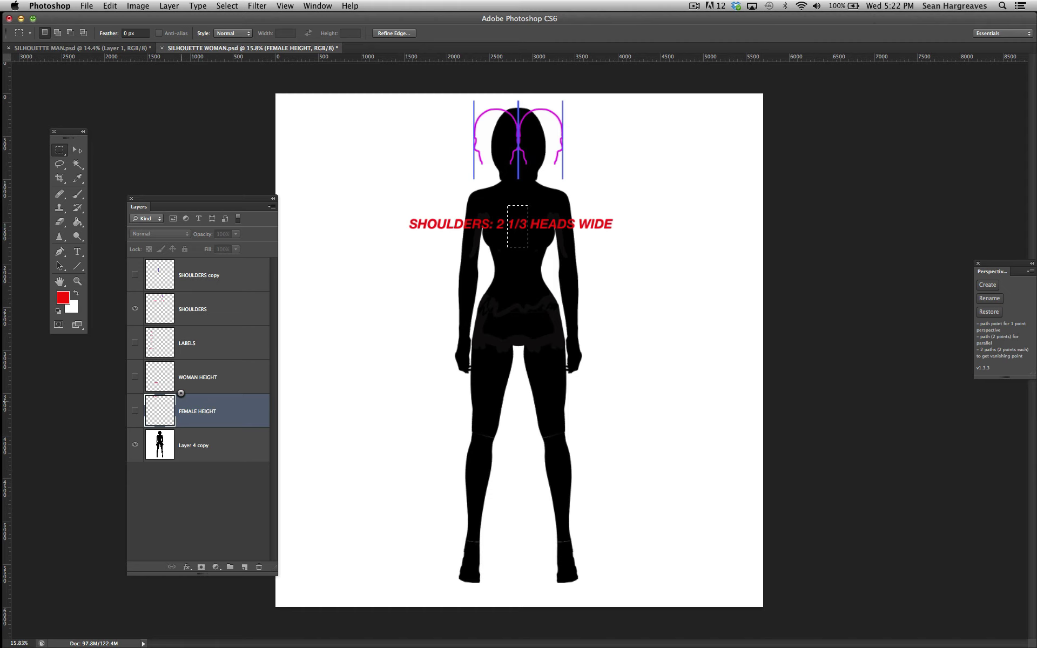
- Erase the '1/3' from the SHOULDERS layer and deselect
click(199, 306)
key(Delete)
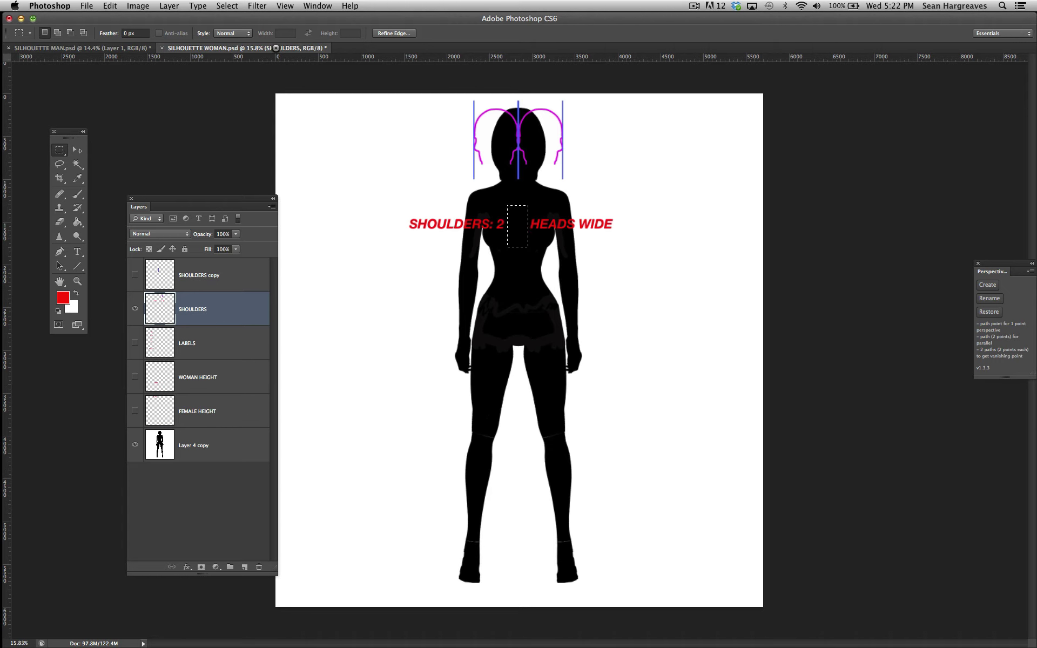
click(227, 6)
click(232, 28)
- Slide 'HEADS WIDE' left beside 'SHOULDERS: 2', deselect, and nudge the guides right
drag(524, 206, 643, 251)
key(v)
drag(563, 254, 544, 254)
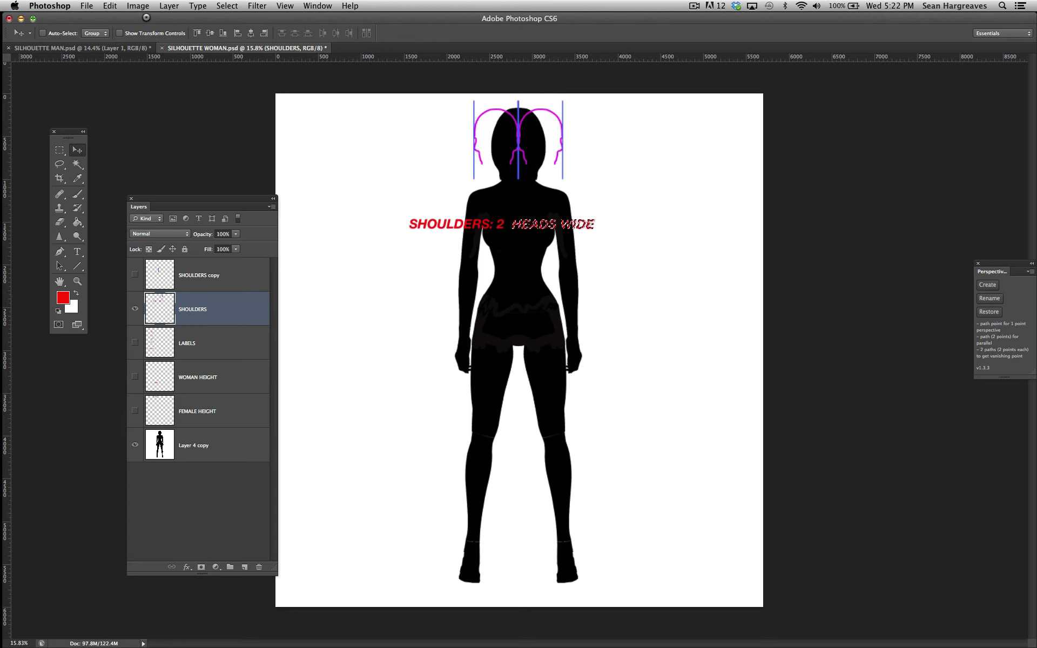
click(227, 5)
click(231, 28)
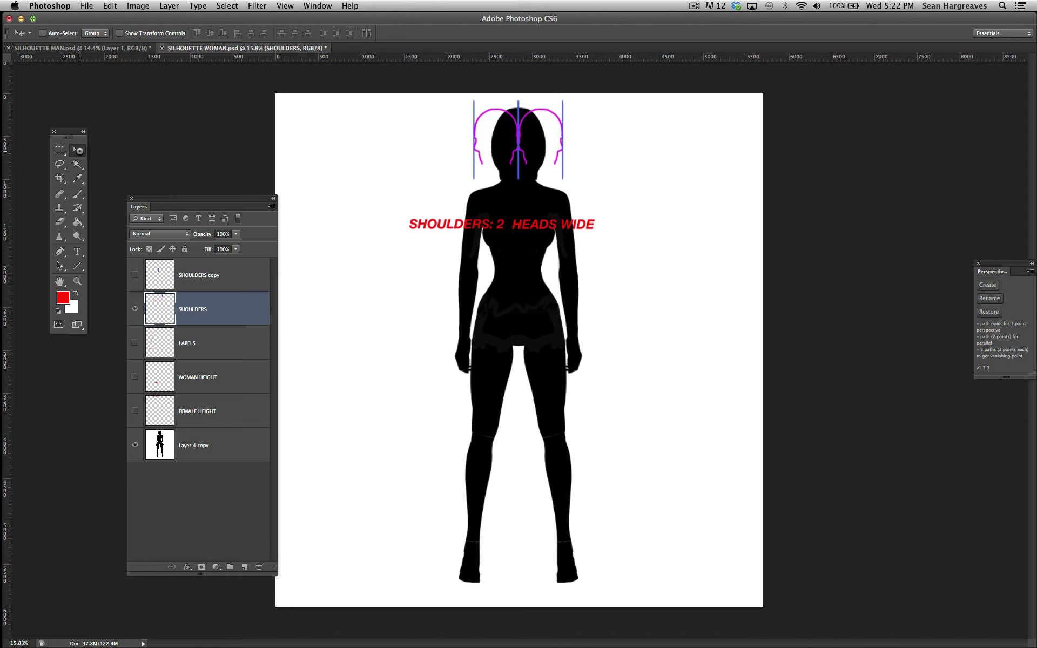
drag(492, 268, 505, 268)
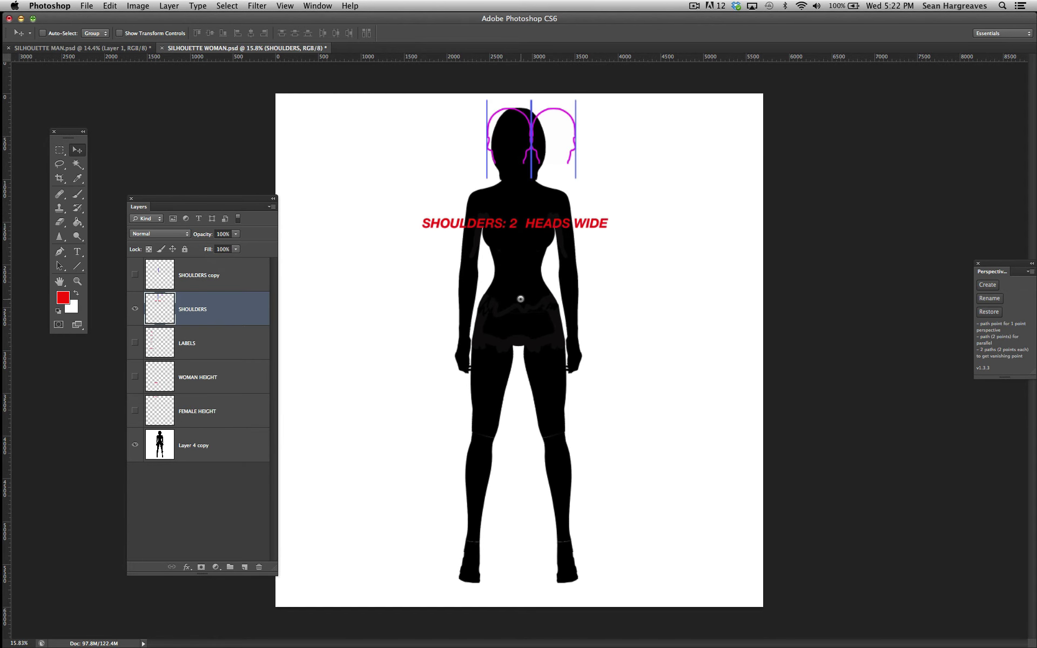
key(super+z)
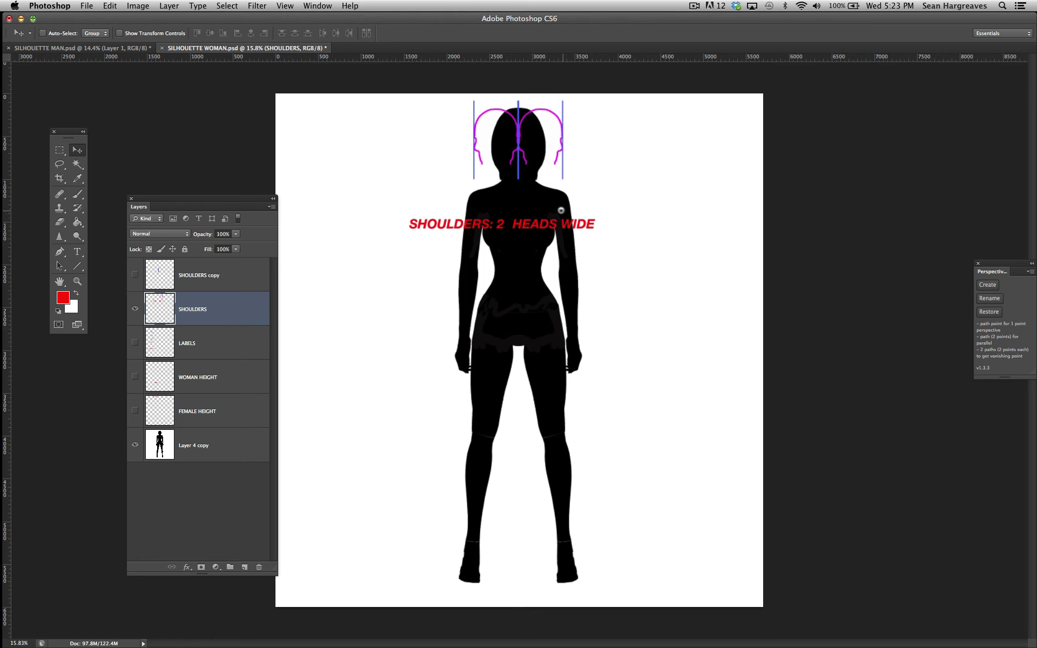
- Show the SHOULDERS copy head-width guides at the hips and hide the original shoulder annotation
click(134, 274)
click(135, 275)
click(134, 274)
click(135, 309)
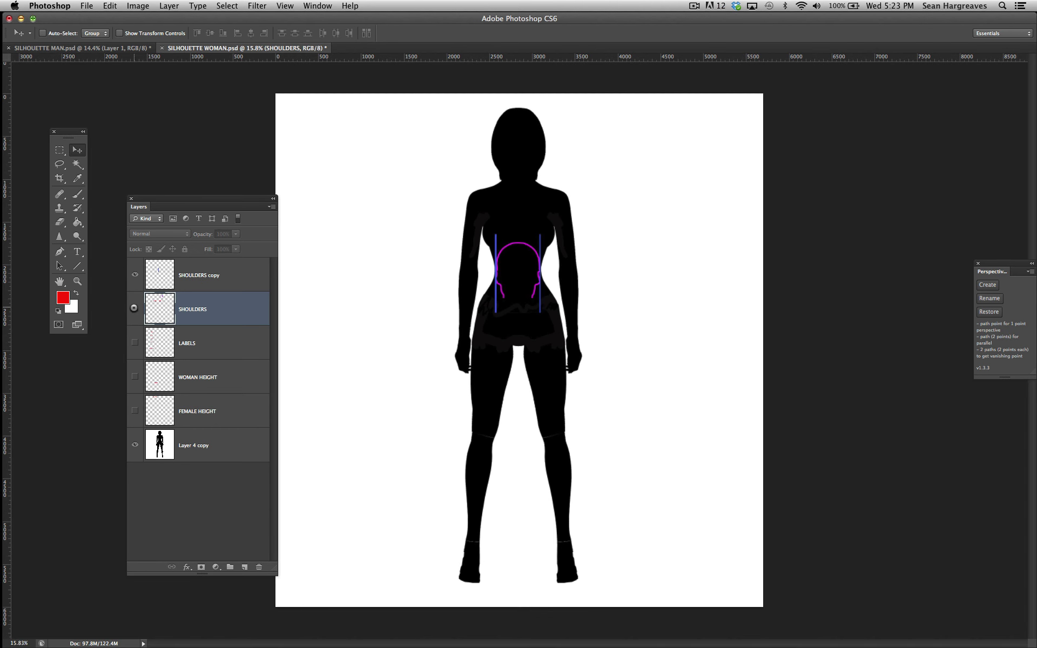
- Swap the hip guides for the WOMAN HEIGHT ruler and body labels, hide the 5'4" label, and add Layer 1
click(134, 275)
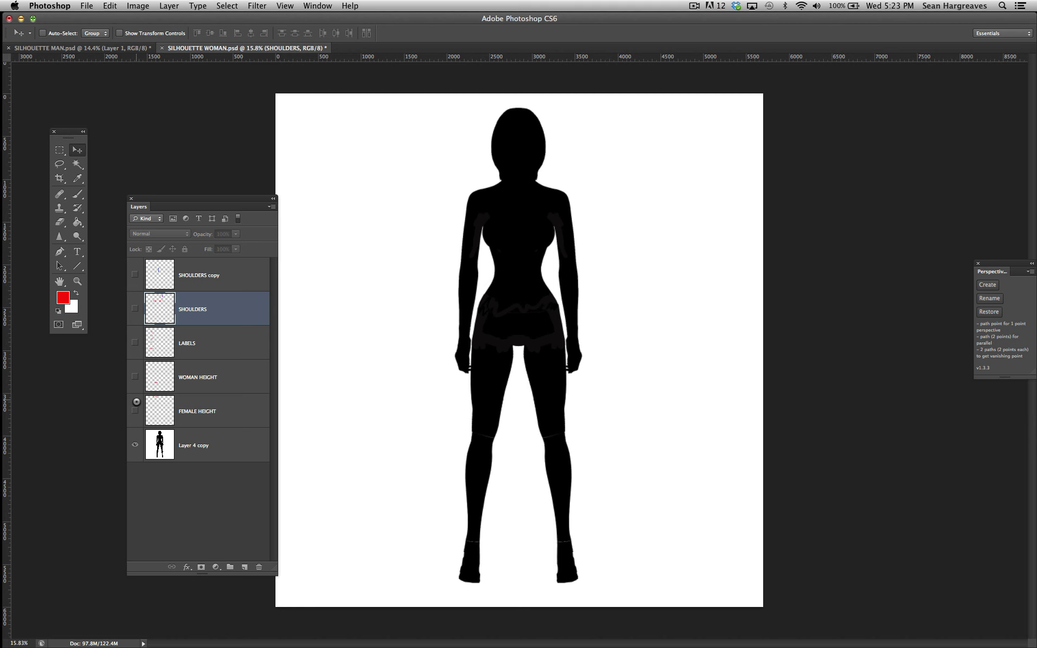
click(135, 378)
click(133, 411)
click(132, 411)
click(131, 412)
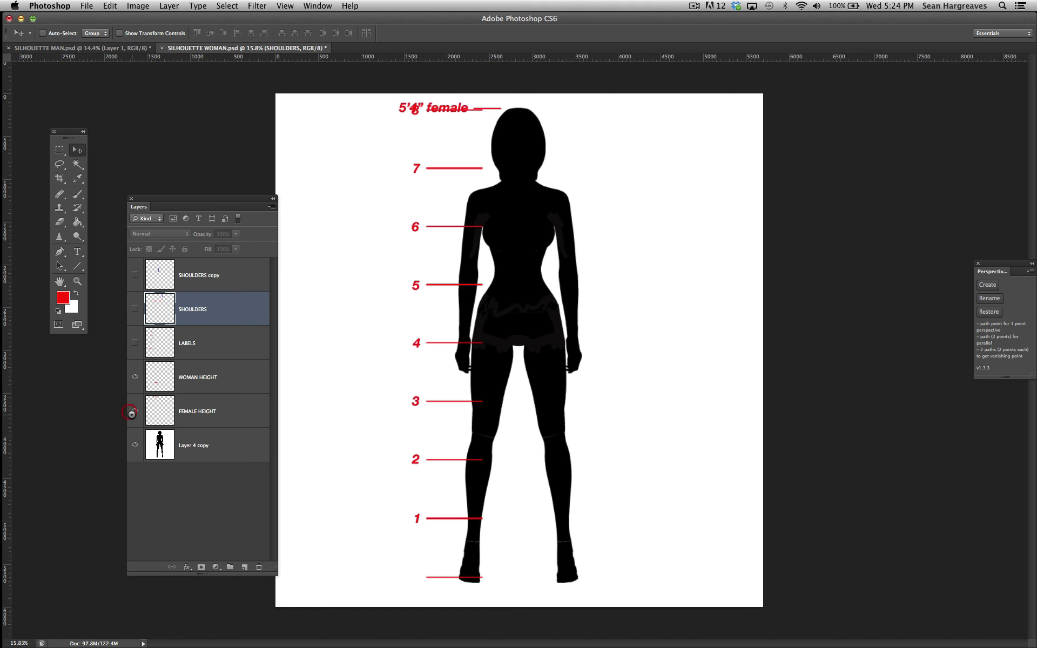
click(136, 411)
click(135, 342)
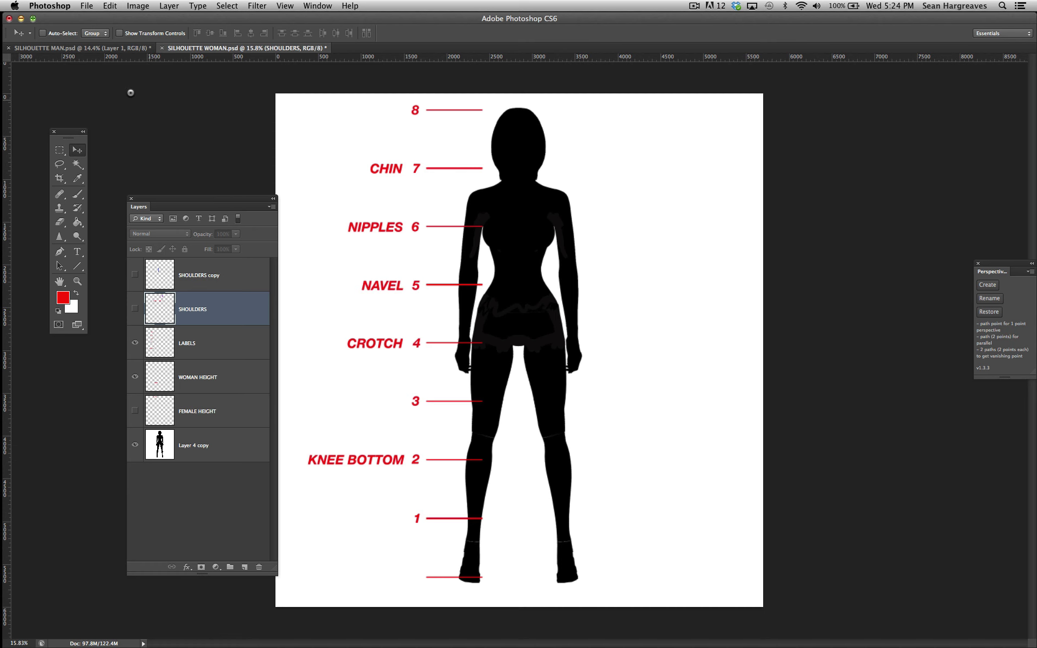
click(254, 283)
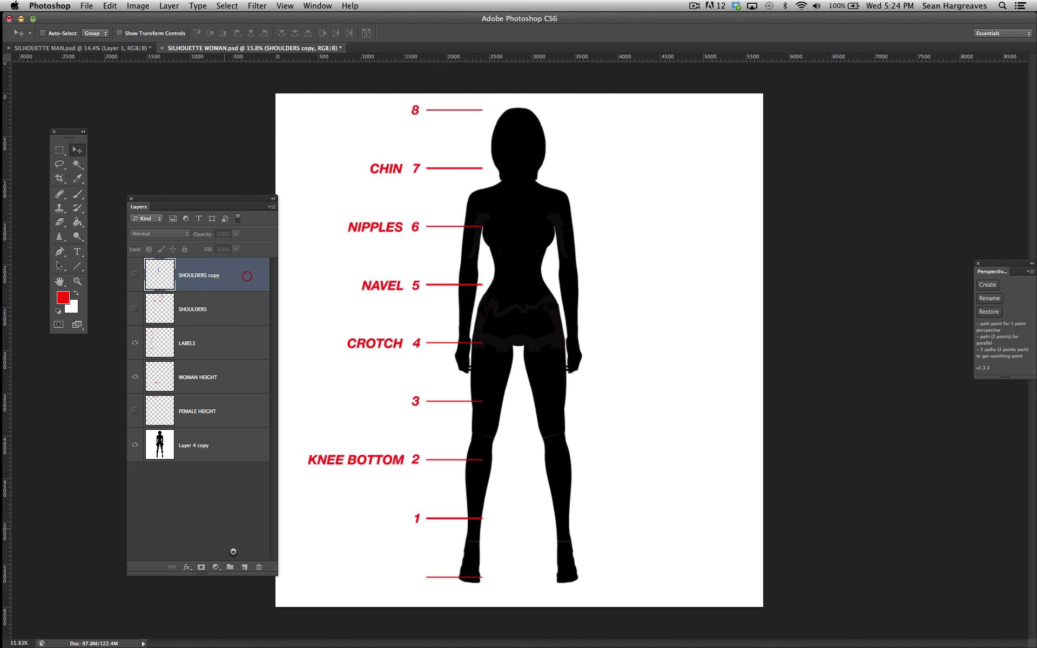
click(245, 567)
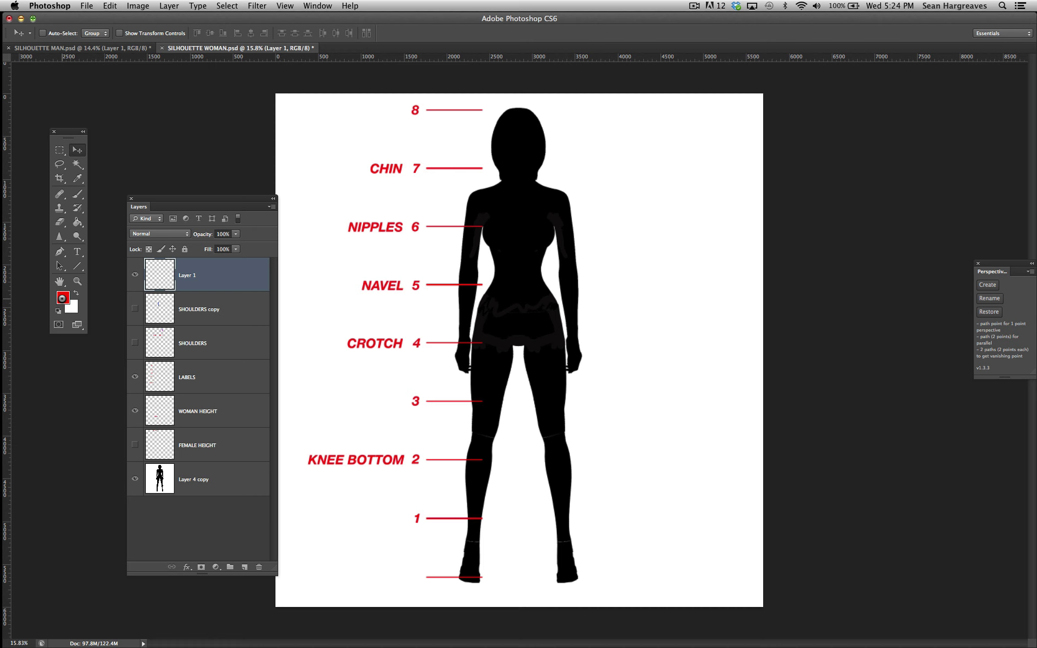
- Set the foreground colour to a bright light green and pick the Brush tool
click(62, 299)
click(231, 149)
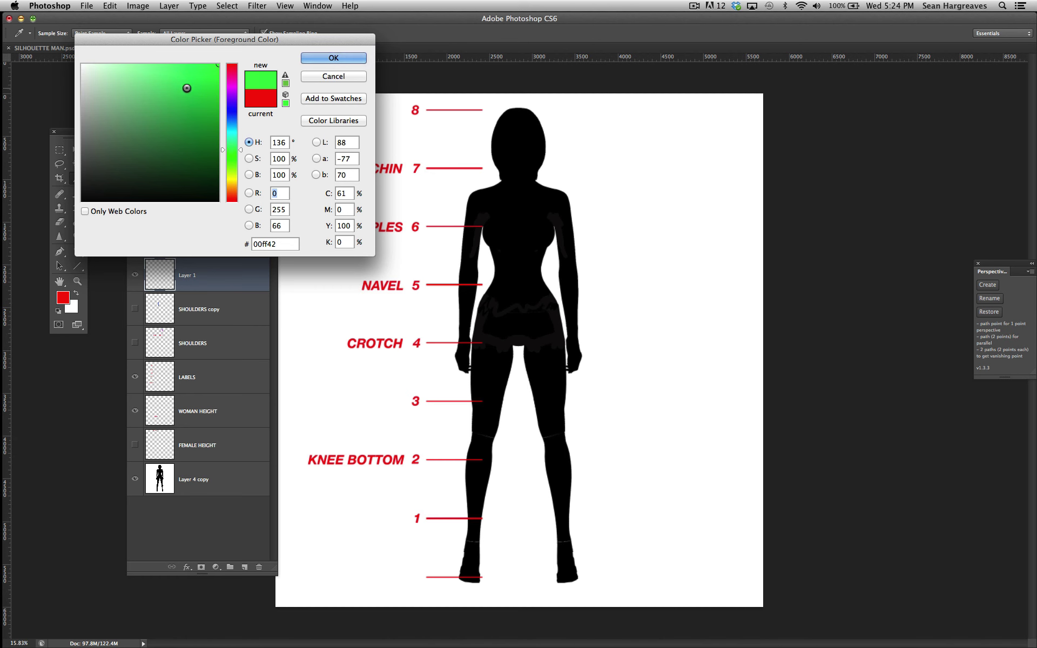
drag(187, 88, 195, 82)
click(311, 58)
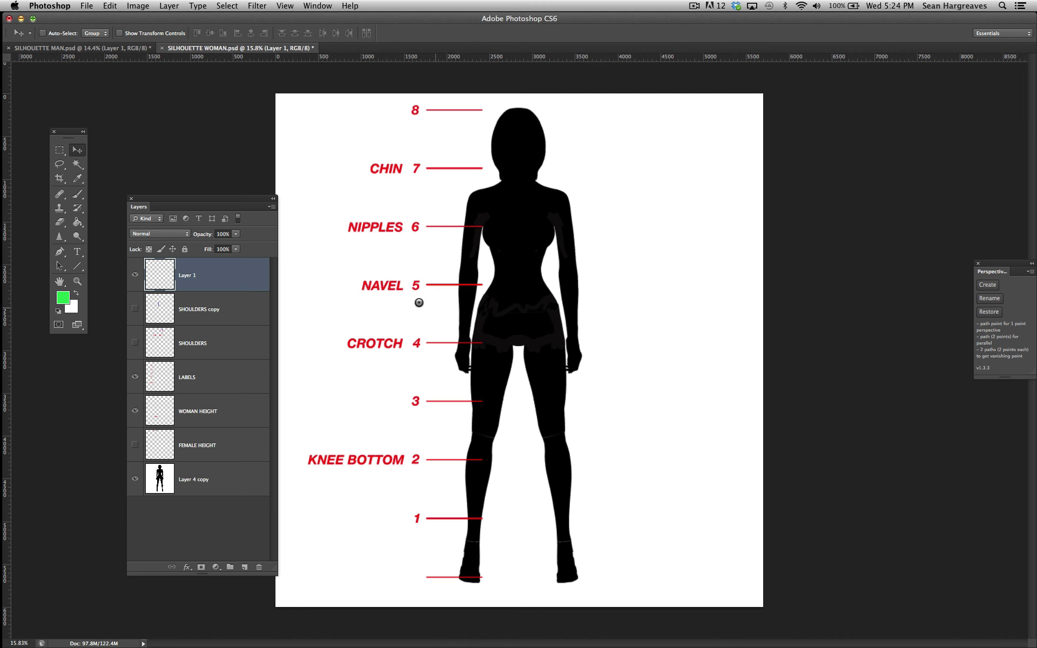
click(78, 194)
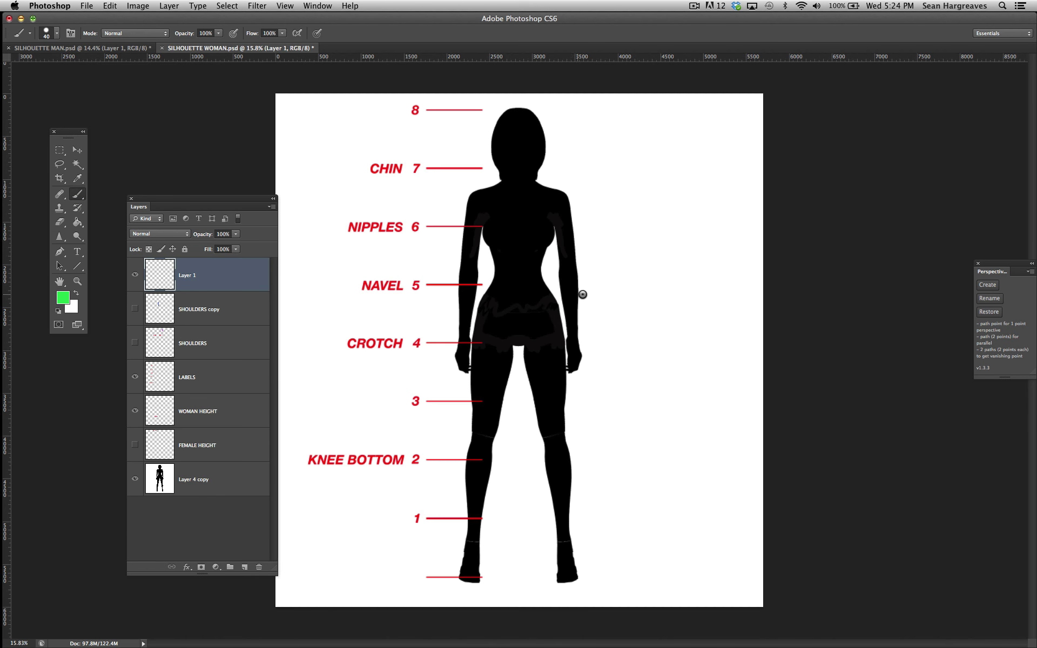
key(bracketright)
key(bracketleft)
key(bracketleft)
key(bracketleft)
- Paint green arrows pointing inward at both sides of the woman's waist, with the brush enlarged to 70
mouse_move(672, 278)
mouse_down()
mouse_move(593, 274)
mouse_move(625, 292)
mouse_up()
key(bracketright)
key(bracketright)
key(bracketright)
key(bracketright)
key(bracketright)
mouse_move(335, 262)
mouse_down()
mouse_move(450, 261)
mouse_move(430, 257)
mouse_move(415, 275)
mouse_up()
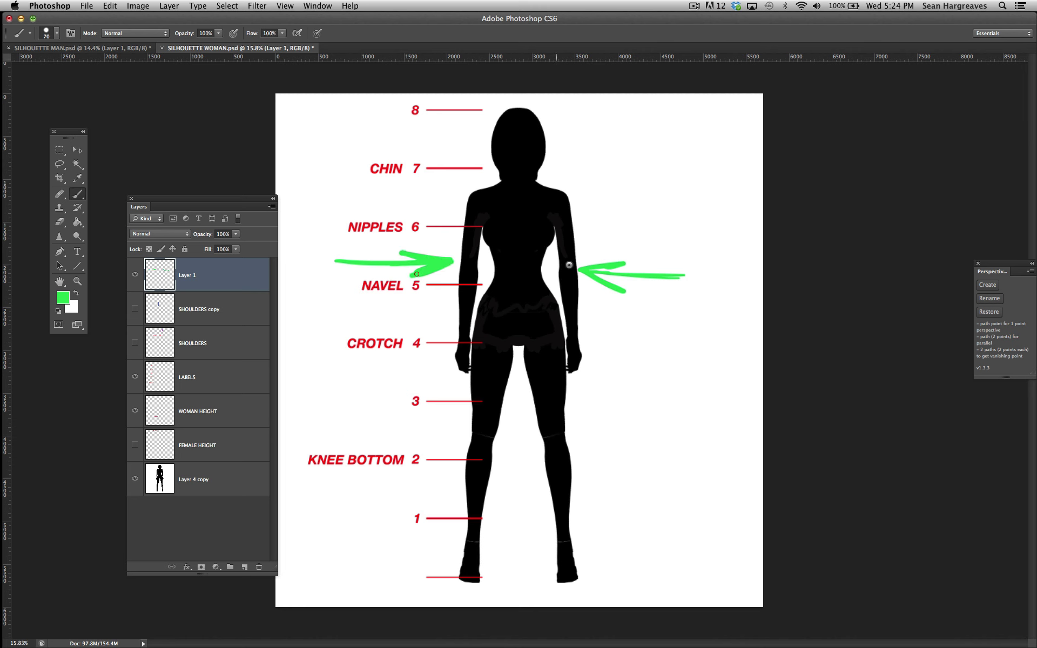
mouse_move(580, 270)
mouse_down()
mouse_move(668, 275)
mouse_move(582, 270)
mouse_move(604, 289)
mouse_up()
- Paint upward green arrows beside both of the woman's legs, then bring SILHOUETTE MAN forward
drag(627, 414, 634, 489)
mouse_move(613, 440)
mouse_down()
mouse_move(630, 384)
mouse_move(647, 436)
mouse_up()
drag(396, 389, 374, 480)
mouse_move(361, 426)
mouse_down()
mouse_move(396, 381)
mouse_move(403, 435)
mouse_up()
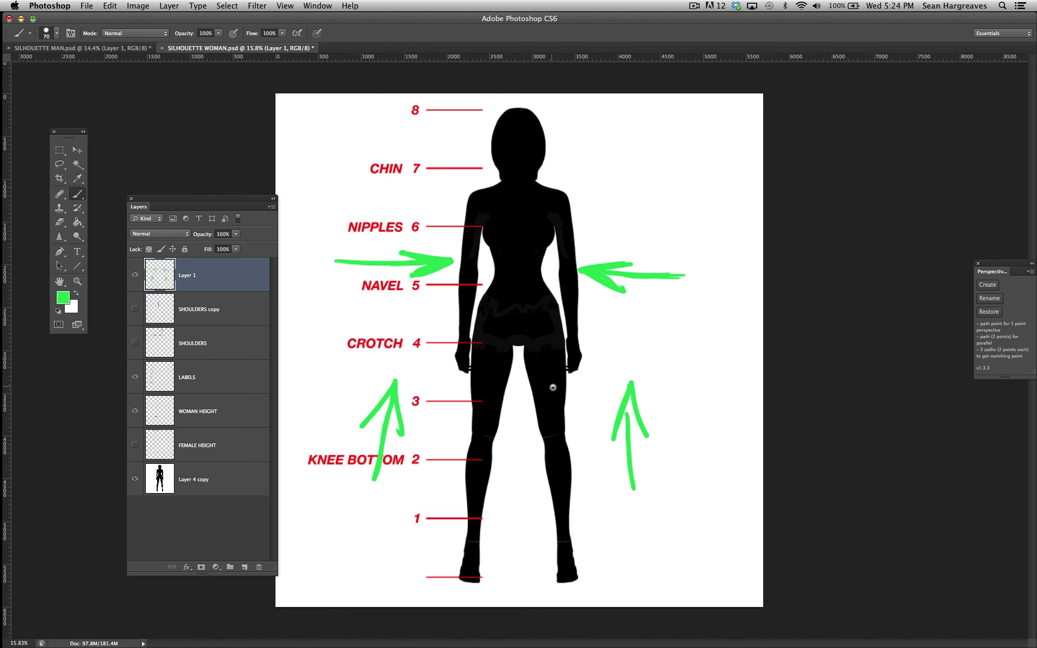
drag(627, 399, 628, 440)
click(90, 48)
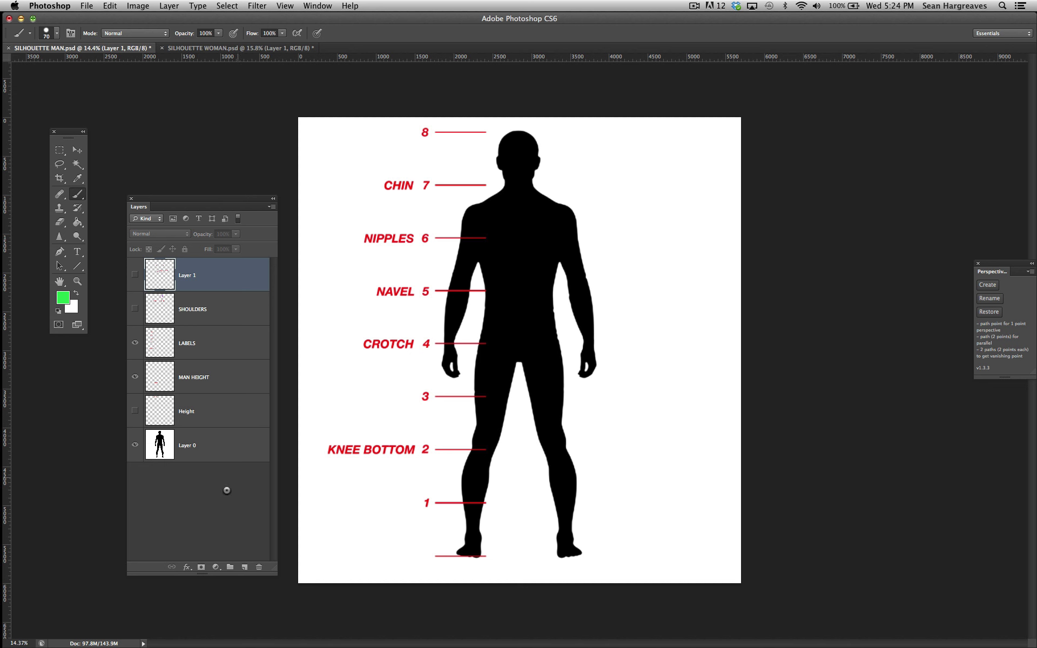
- Add a new layer and paint green arrows pointing outward from both sides of the man
click(244, 567)
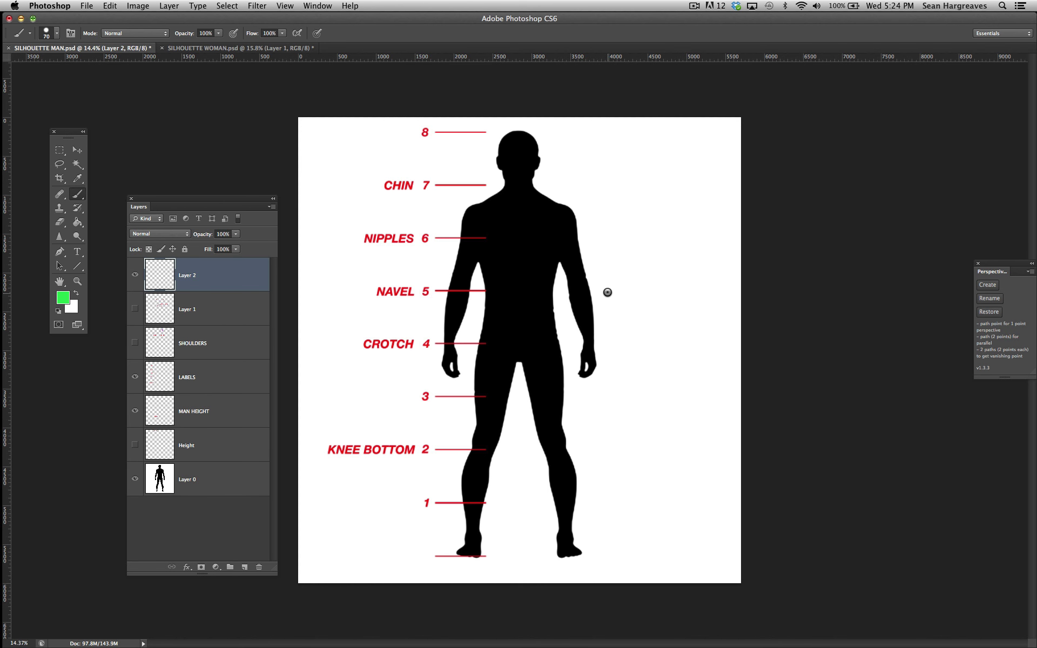
mouse_move(600, 264)
mouse_down()
mouse_move(675, 269)
mouse_move(655, 277)
mouse_up()
mouse_move(424, 257)
mouse_down()
mouse_move(349, 269)
mouse_move(360, 276)
mouse_up()
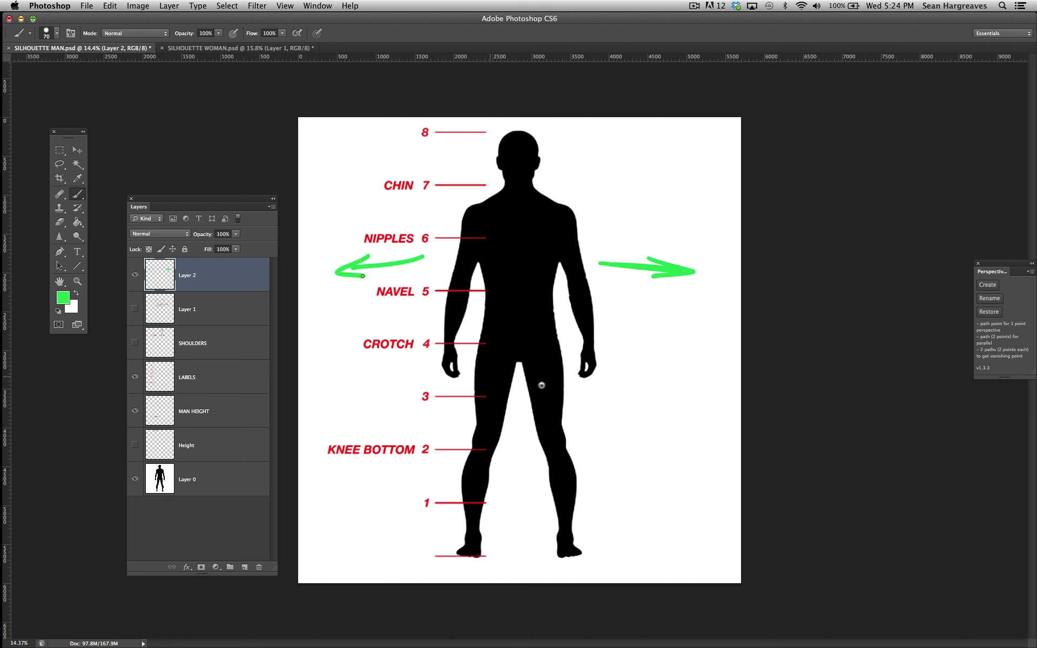
- Paint downward green arrows beside the man's legs, including one next to KNEE BOTTOM
drag(634, 371, 625, 457)
drag(638, 398, 625, 457)
drag(604, 414, 625, 457)
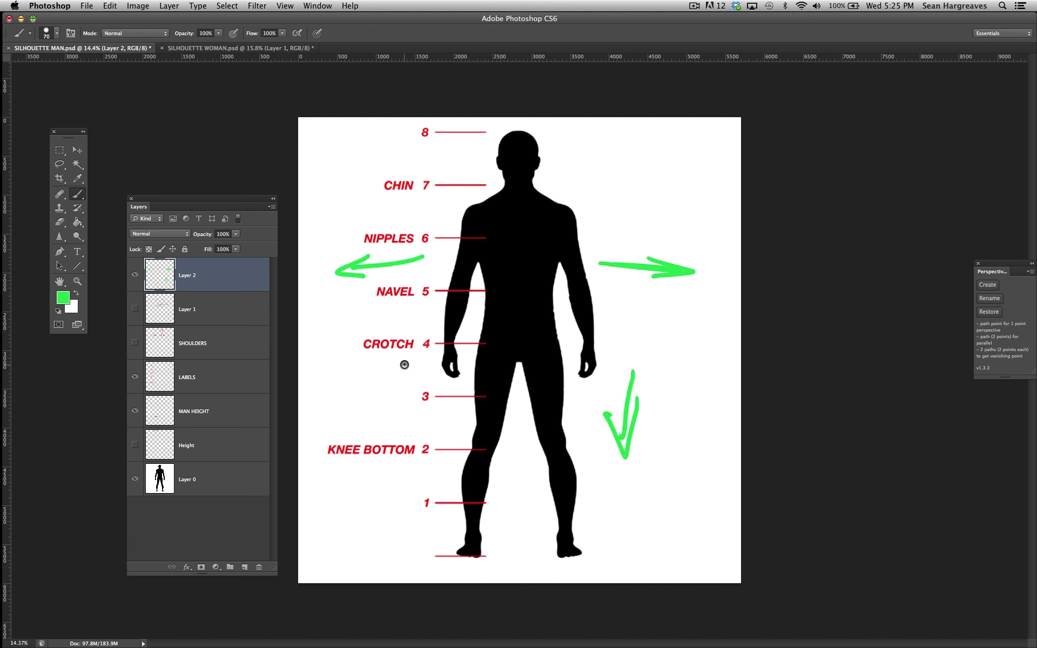
drag(404, 365, 405, 441)
mouse_move(412, 410)
mouse_down()
mouse_move(407, 441)
mouse_move(381, 422)
mouse_up()
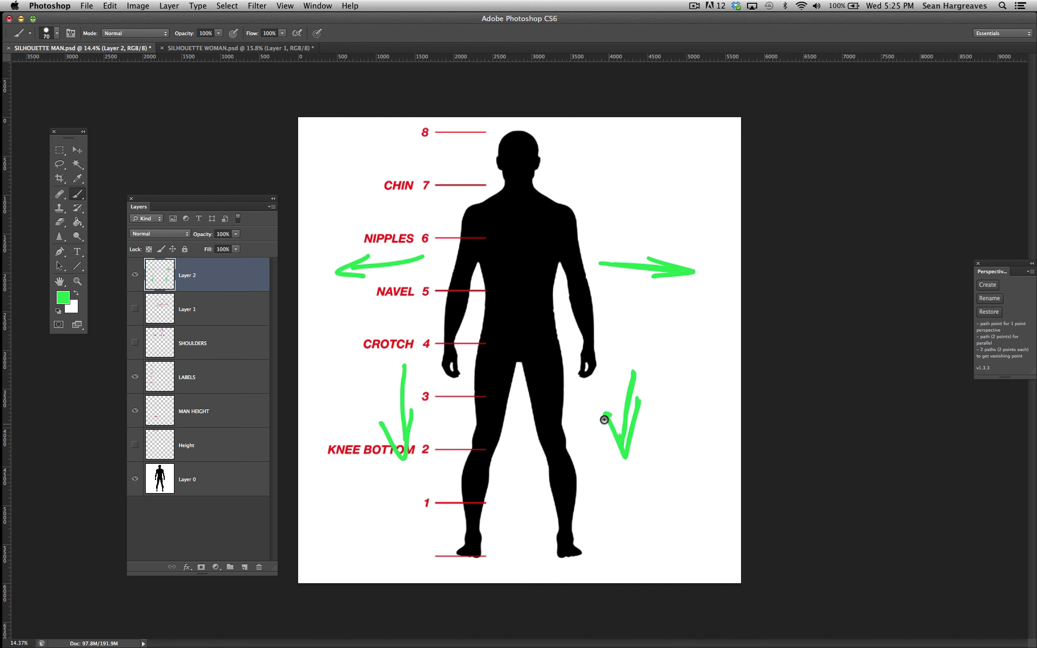
mouse_move(410, 367)
mouse_down()
mouse_move(408, 427)
mouse_move(374, 420)
mouse_up()
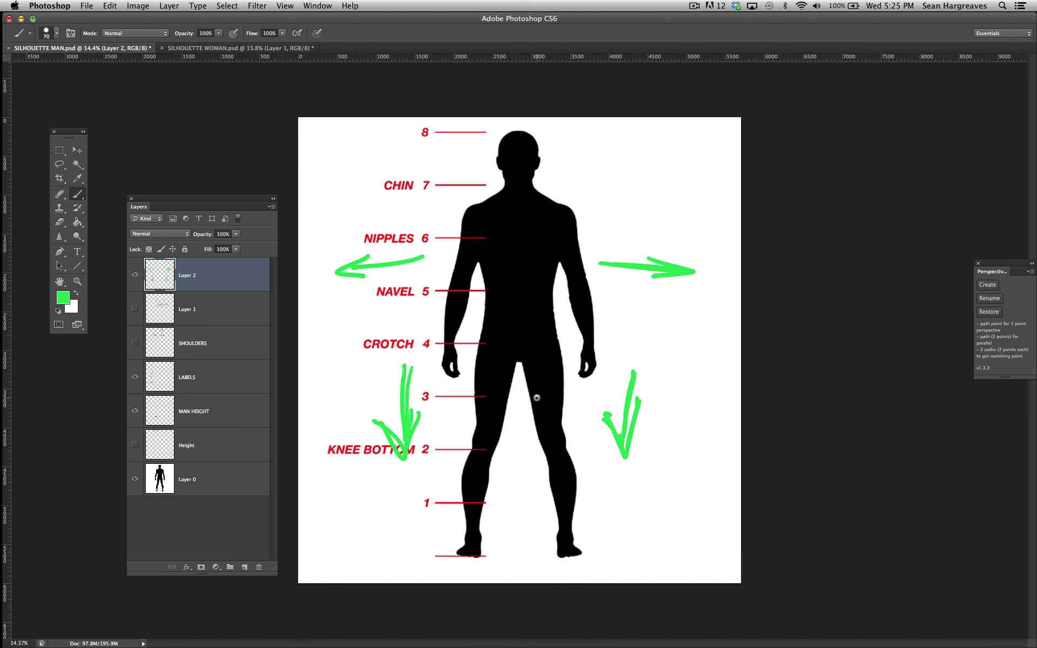
- On SILHOUETTE WOMAN, retrace the two upward arrows beside her legs to make them bolder
click(211, 49)
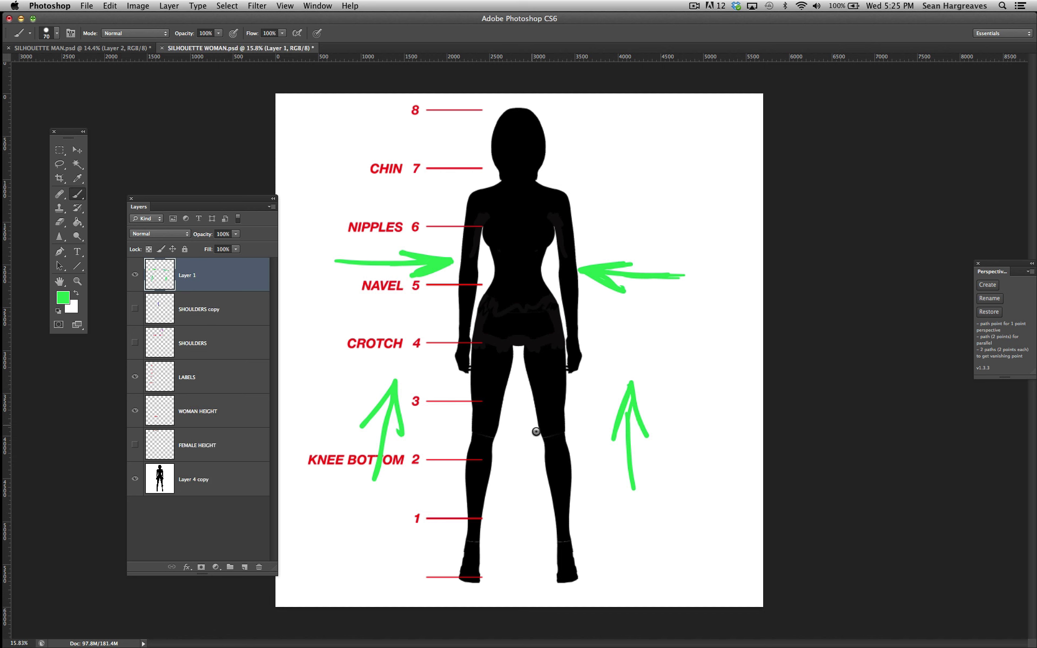
mouse_move(627, 397)
mouse_down()
mouse_move(627, 459)
mouse_move(627, 387)
mouse_up()
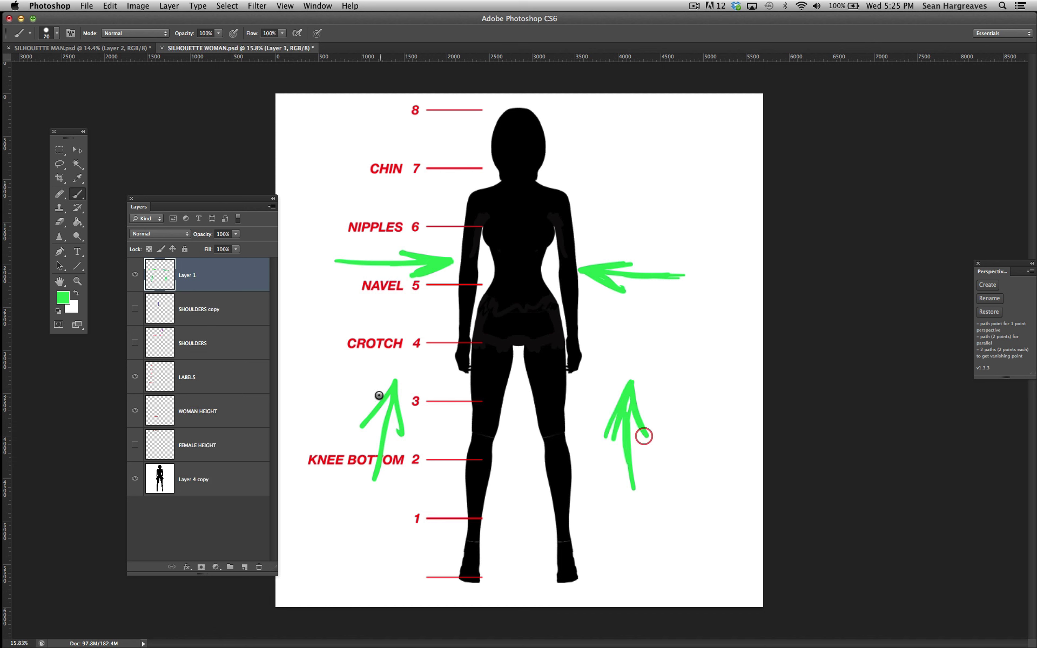
mouse_move(372, 475)
mouse_down()
mouse_move(385, 401)
mouse_move(355, 432)
mouse_move(400, 442)
mouse_up()
drag(634, 392, 601, 430)
drag(633, 389, 642, 429)
- On SILHOUETTE MAN, retrace both downward arrows beside his legs to thicken them
click(108, 48)
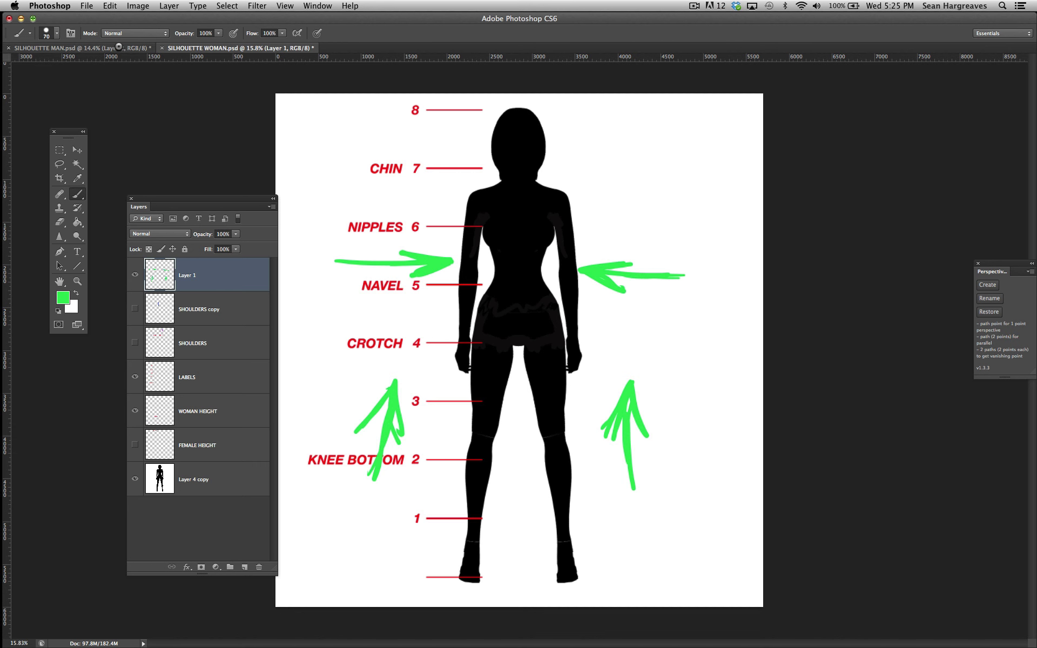
drag(642, 359, 621, 451)
mouse_move(405, 366)
mouse_down()
mouse_move(404, 433)
mouse_move(412, 427)
mouse_move(373, 424)
mouse_up()
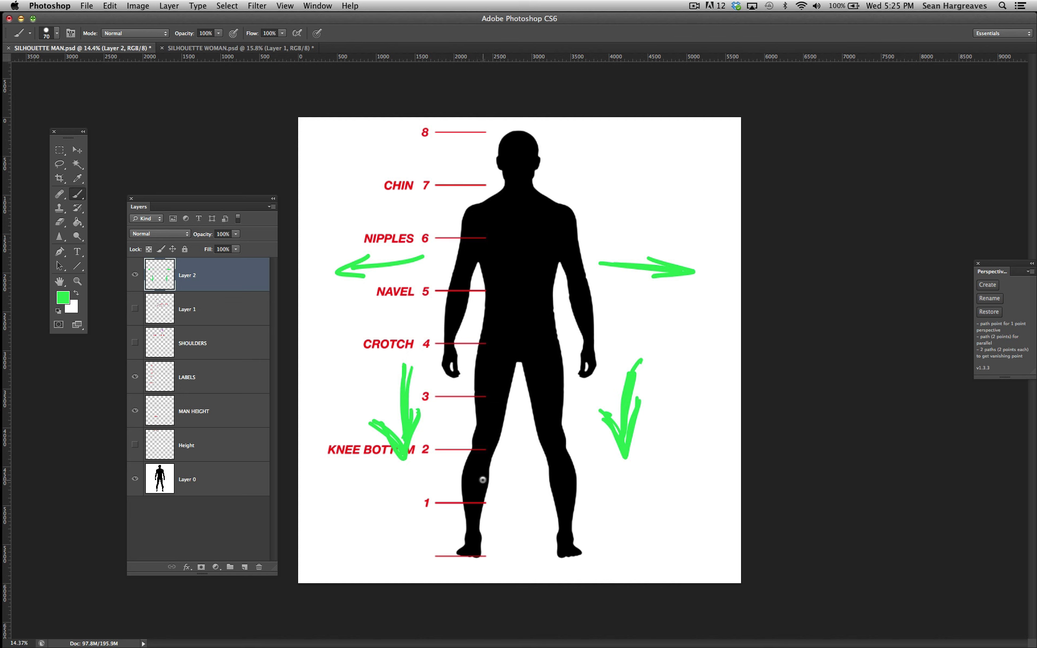
- Redraw the man's left and right outward arrowheads thicker, then hide Layer 2
mouse_move(373, 255)
mouse_down()
mouse_move(343, 269)
mouse_move(390, 274)
mouse_up()
drag(655, 269, 646, 280)
click(135, 274)
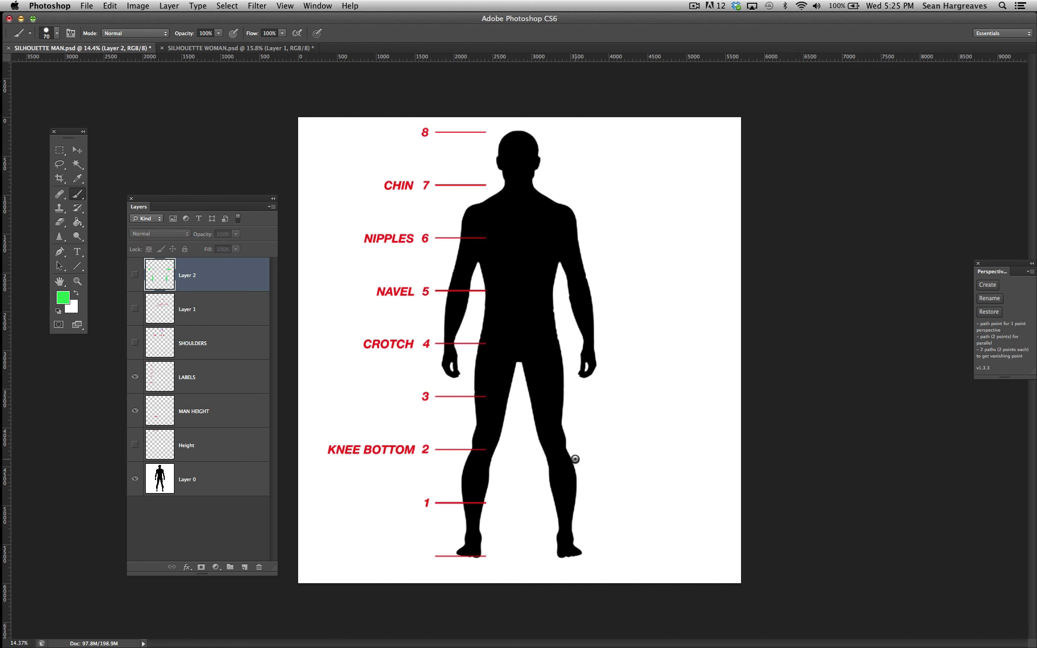